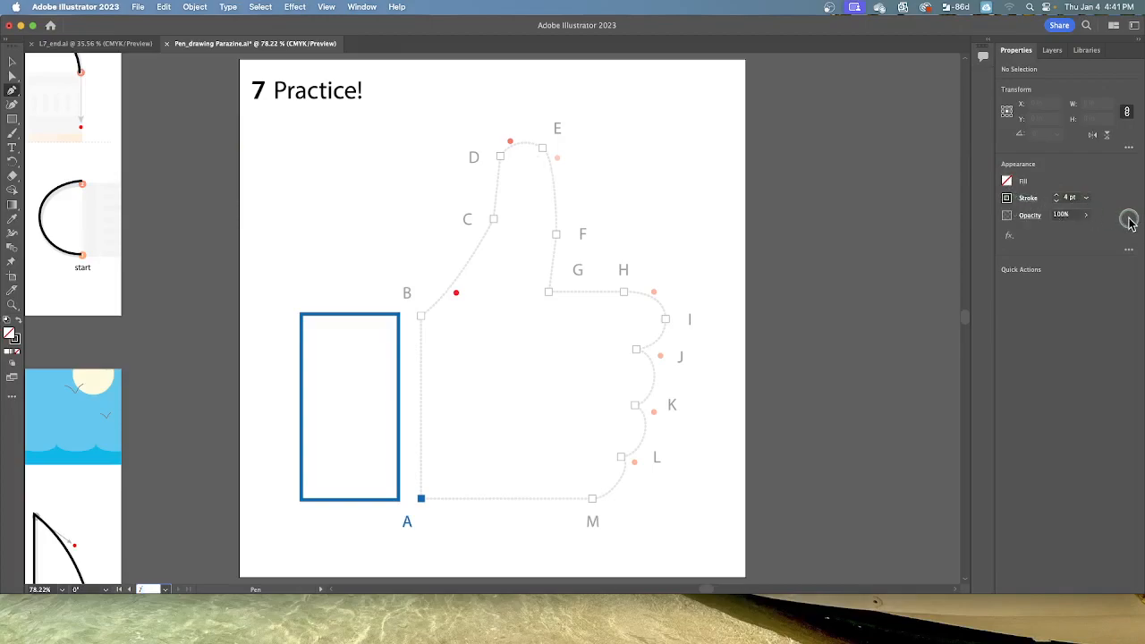
Step: Set the stroke for new paths to dark blue with a 6 pt weight
left_click(1007, 198)
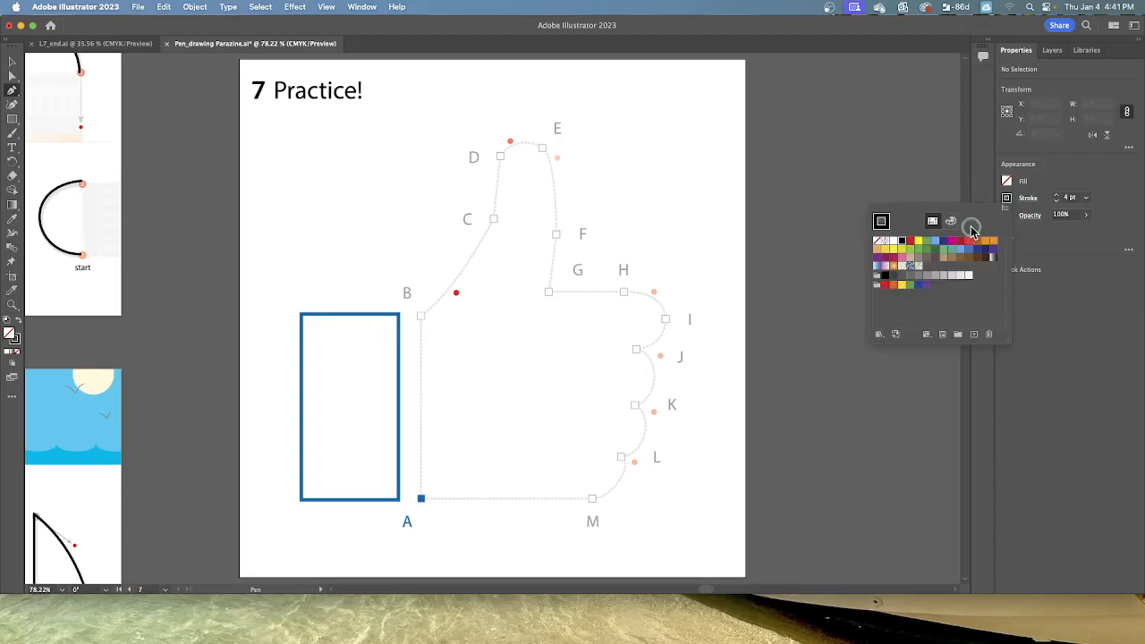
left_click(943, 240)
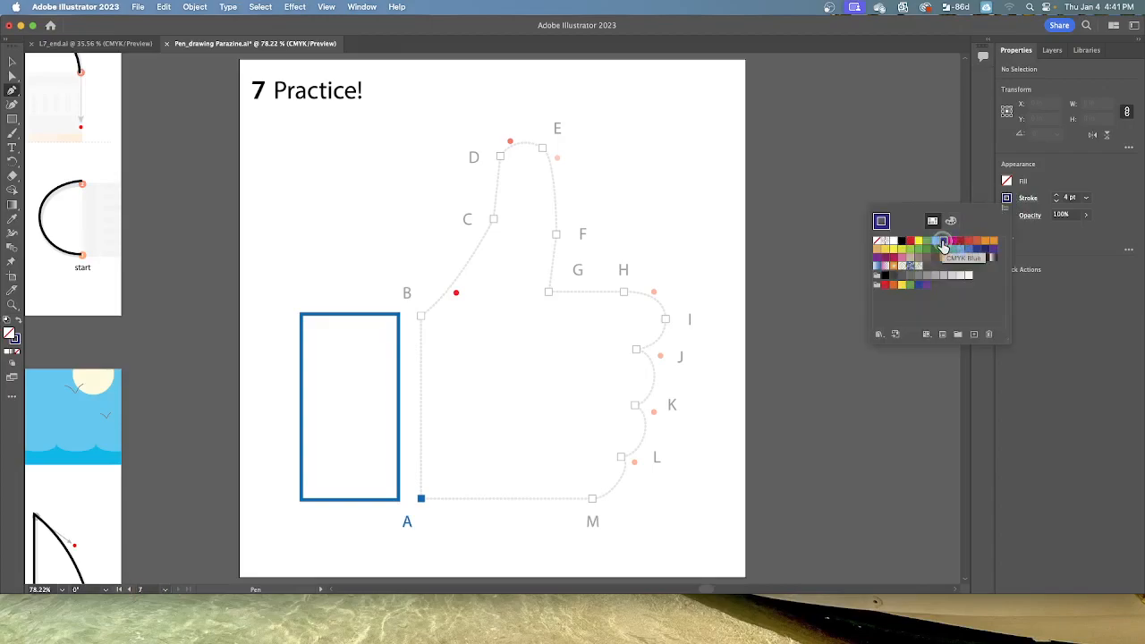
left_click(1058, 197)
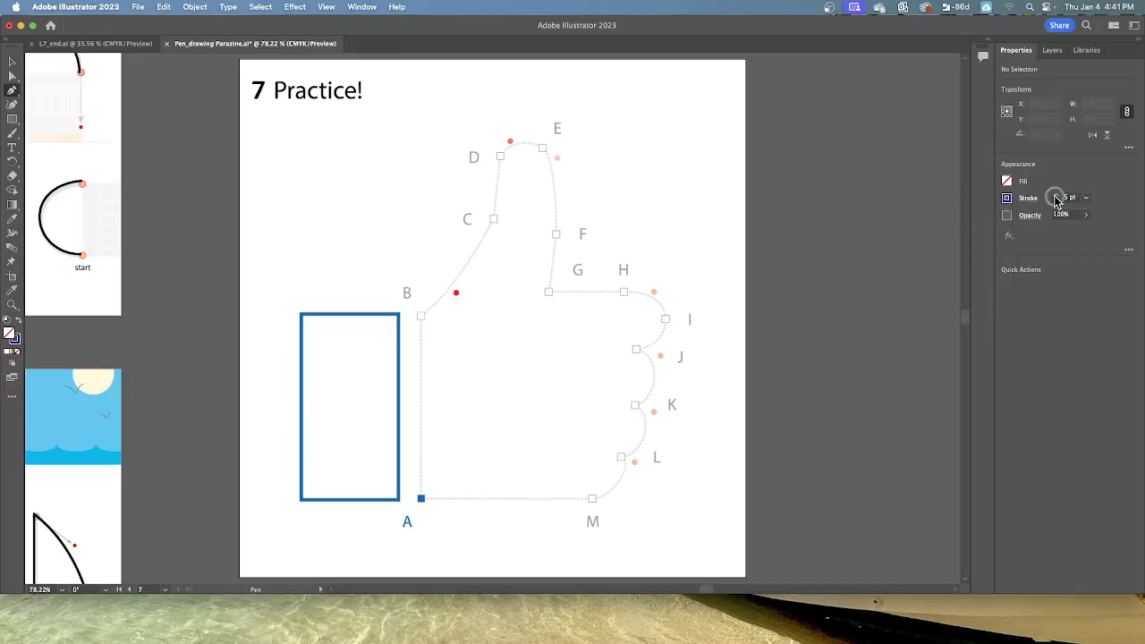
left_click(1057, 196)
Step: Draw a Pen path from A straight to B, curved to C using the red guide dot, and straight to D
left_click(420, 501)
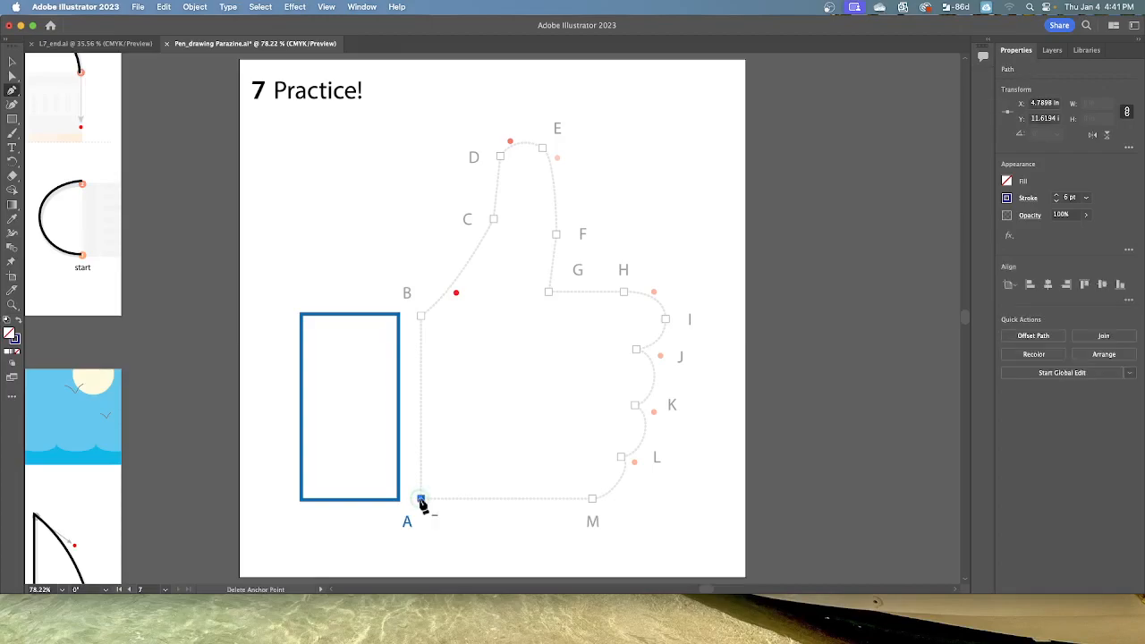
left_click(421, 318)
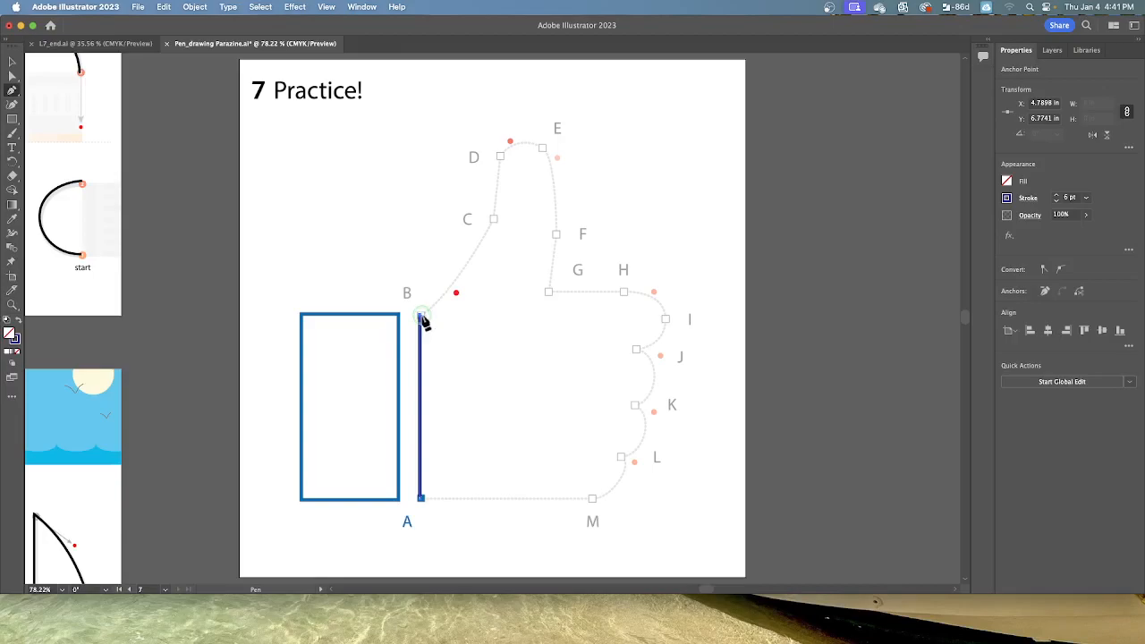
left_click_drag(423, 322, 446, 309)
left_click_drag(420, 319, 457, 292)
left_click_drag(456, 293, 456, 294)
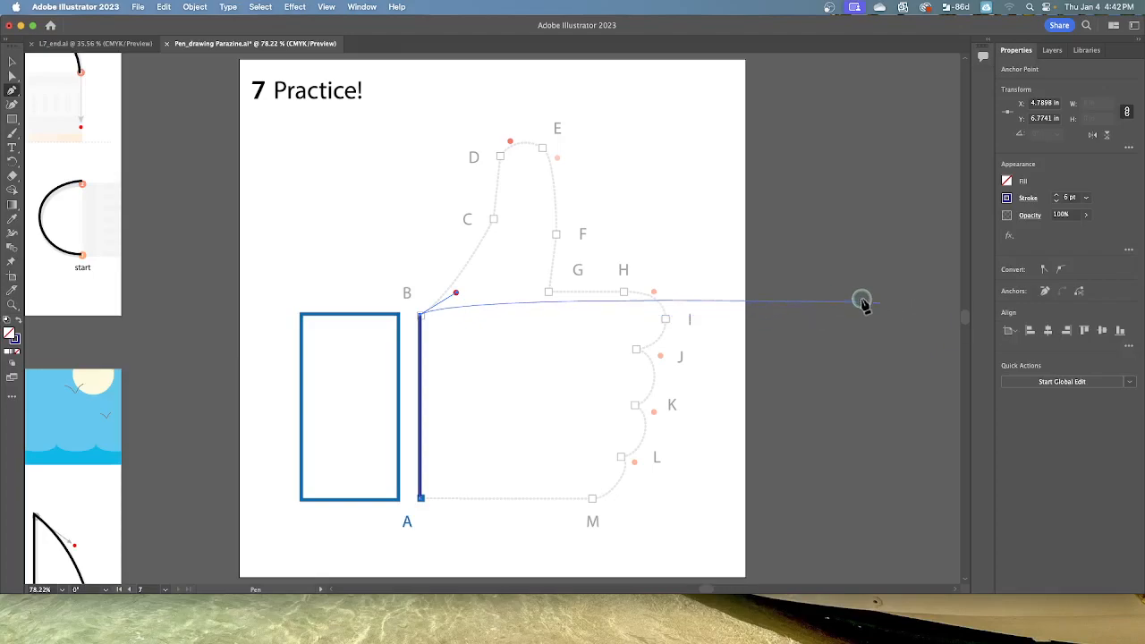
left_click(494, 221)
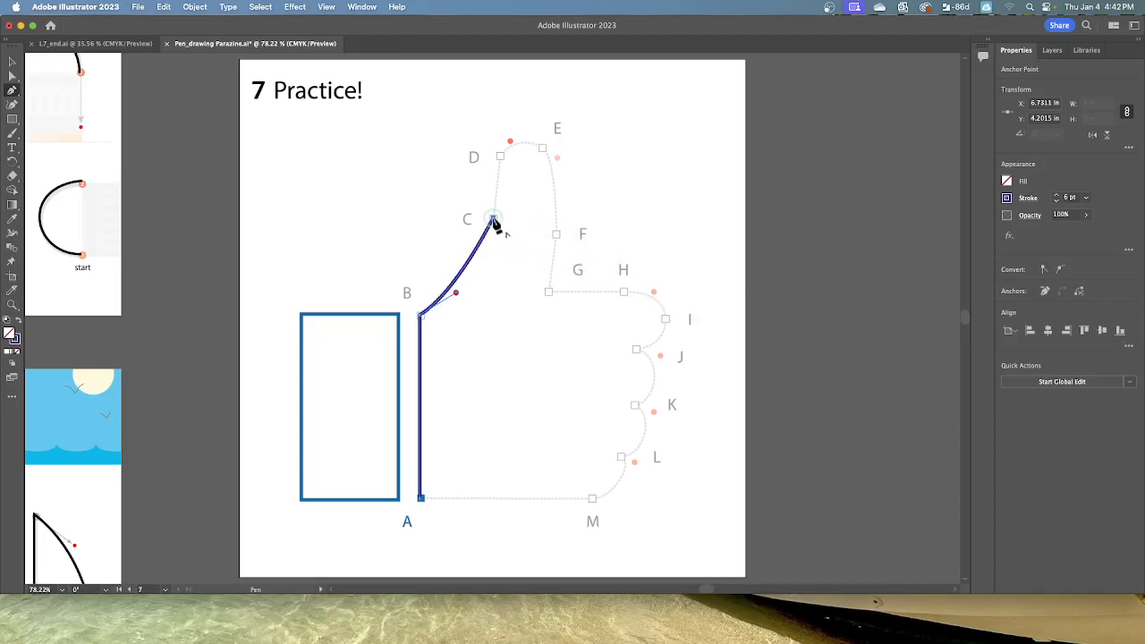
left_click(499, 156)
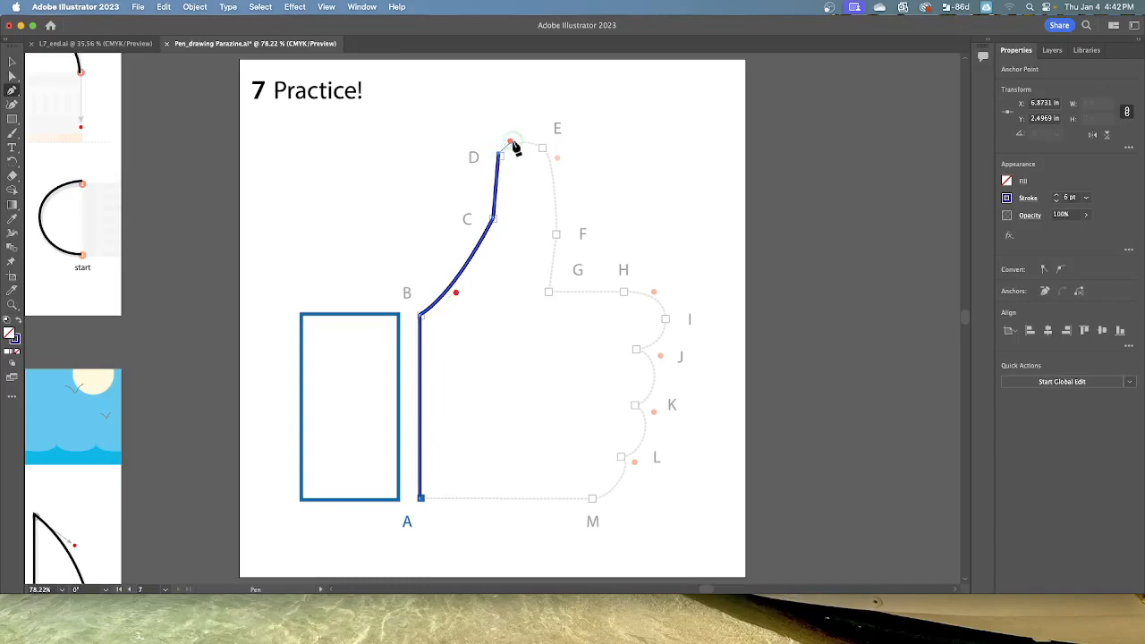
Step: Try to draw the curved segment from D to E, undoing the attempts
left_click(509, 141)
left_click_drag(510, 142, 543, 148)
left_click(543, 150)
key("super+z")
key("super+z")
left_click_drag(500, 155, 511, 143)
left_click(511, 141)
key("super+z")
Step: Pull D's direction handle to its red guide dot and place the curve's end anchor at E
left_click_drag(499, 153, 512, 141)
left_click_drag(515, 148, 514, 146)
left_click(543, 153)
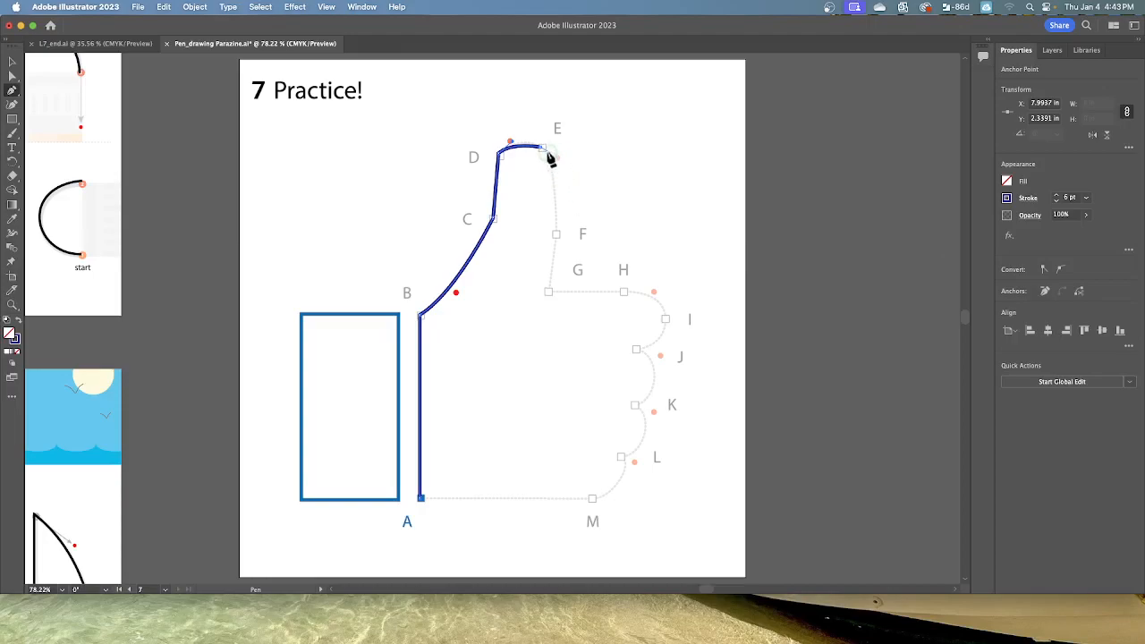
Step: Extend the path with a curve from E to F and straight segments to G and H, using E's guide dot for the handle
left_click_drag(541, 148, 556, 158)
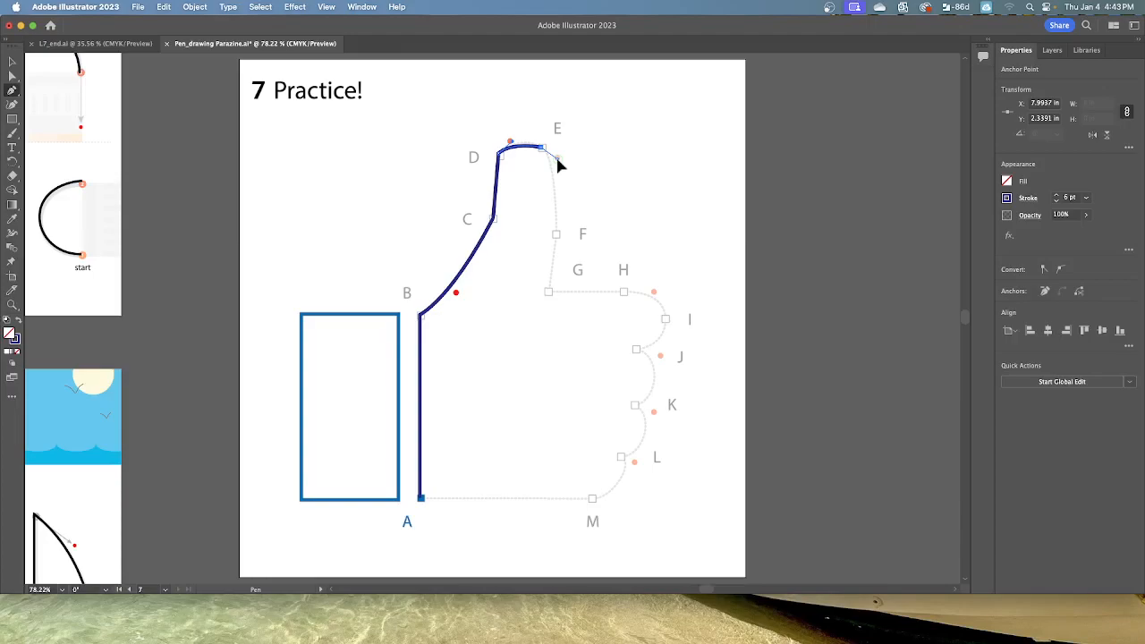
left_click_drag(556, 159, 556, 159)
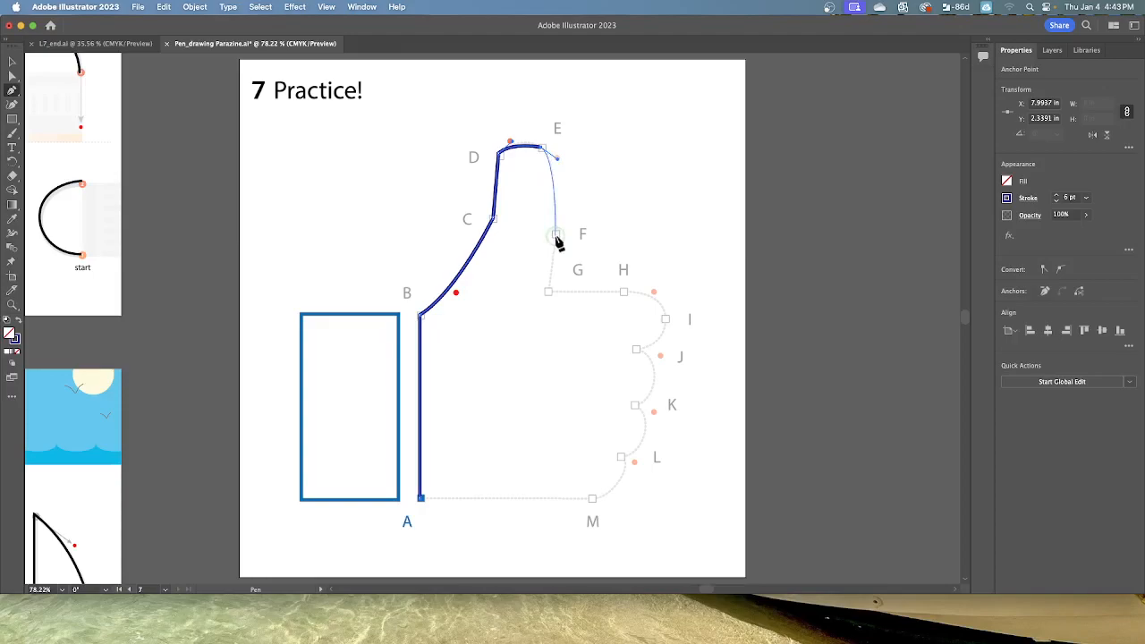
left_click(555, 235)
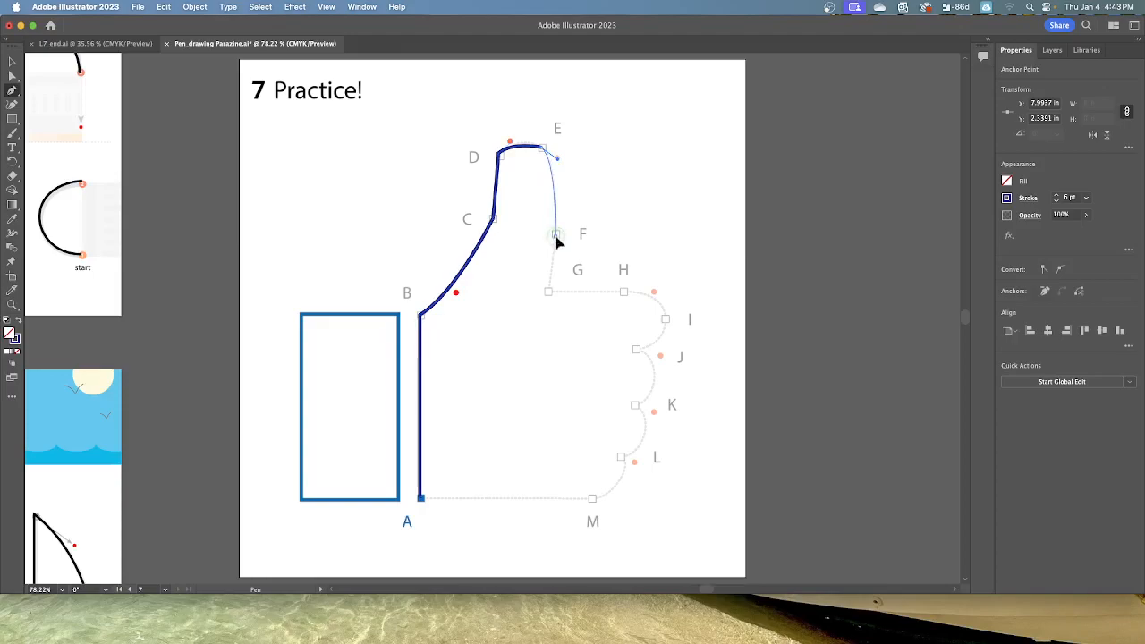
left_click(549, 294)
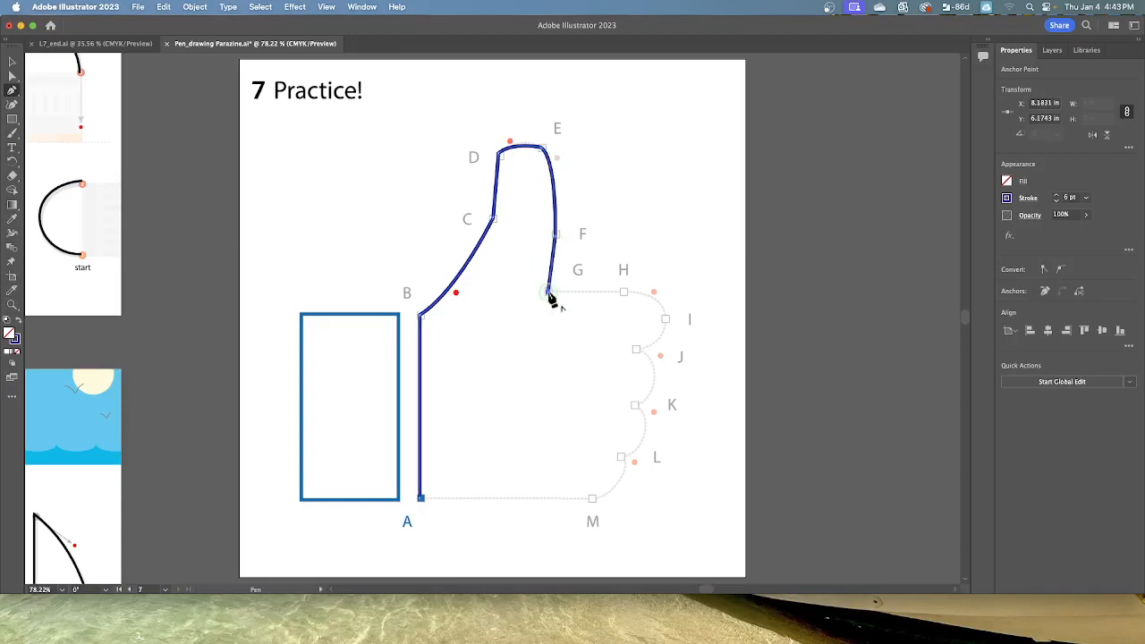
left_click(624, 294)
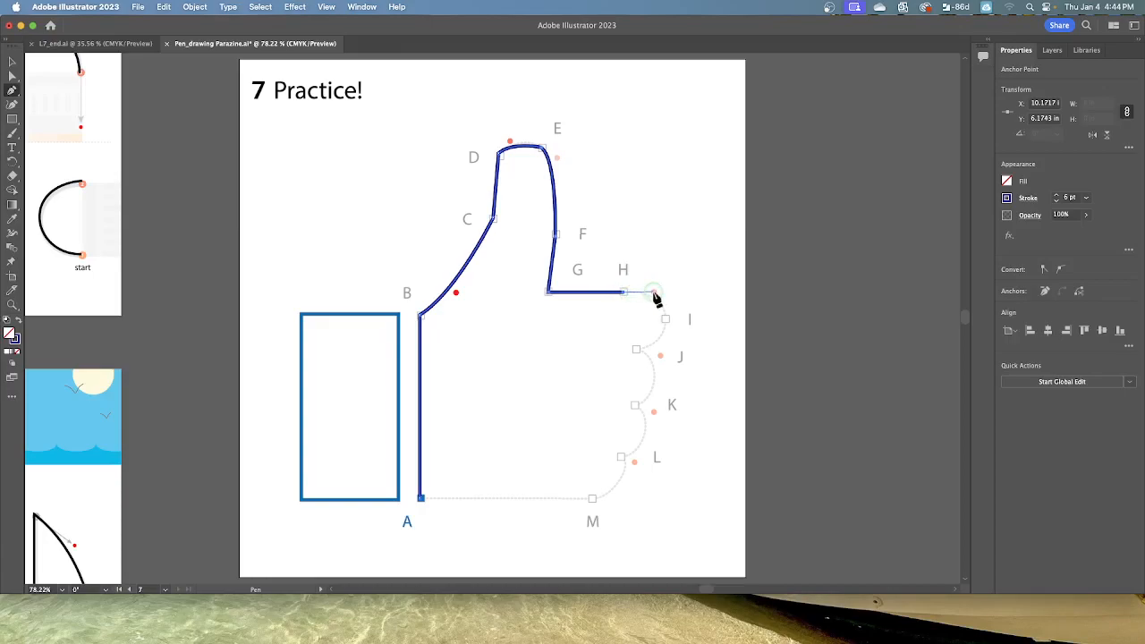
Step: Try to curve the path from H toward I, and undo the attempt
left_click_drag(654, 293, 662, 309)
key("super")
key("super+z")
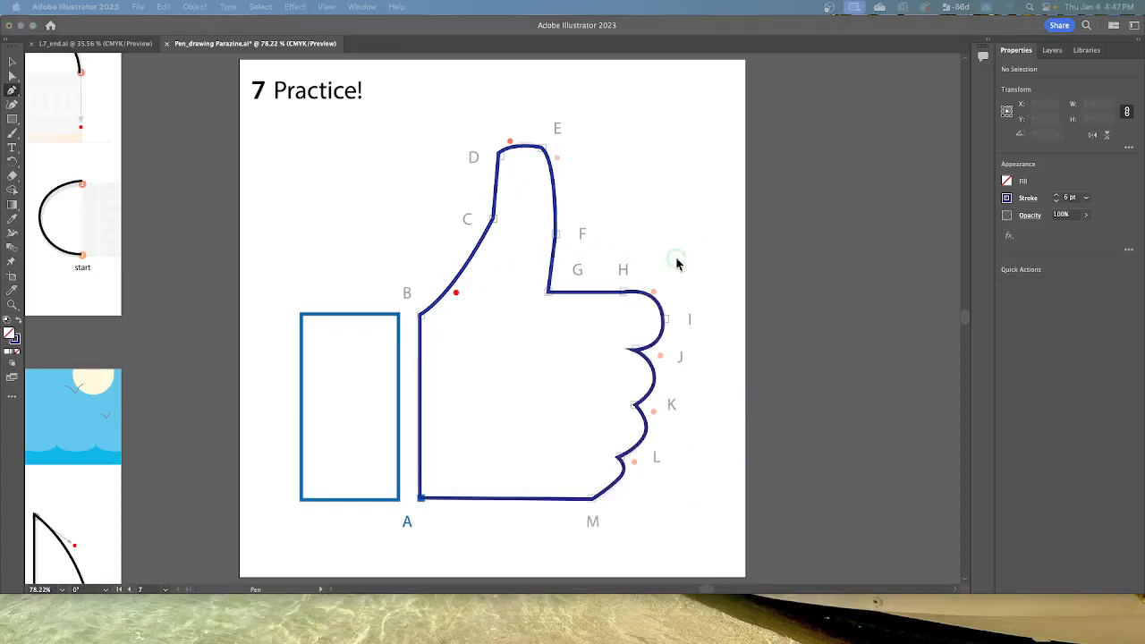
Step: Try white and red as the fill for new paths, and set it to white
left_click(1006, 184)
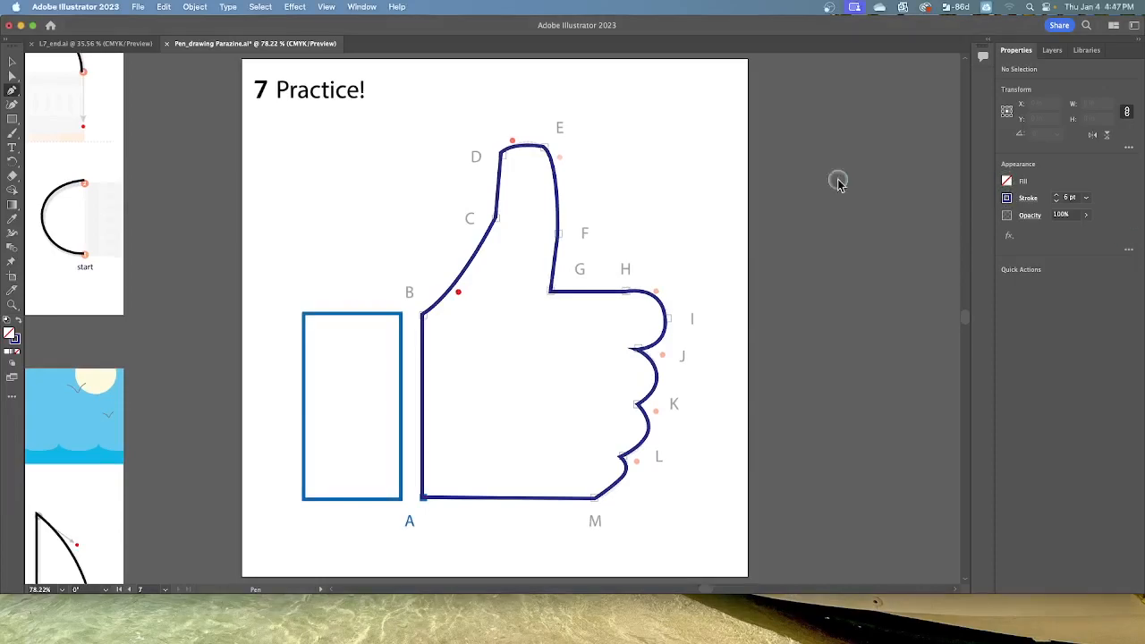
left_click(1007, 182)
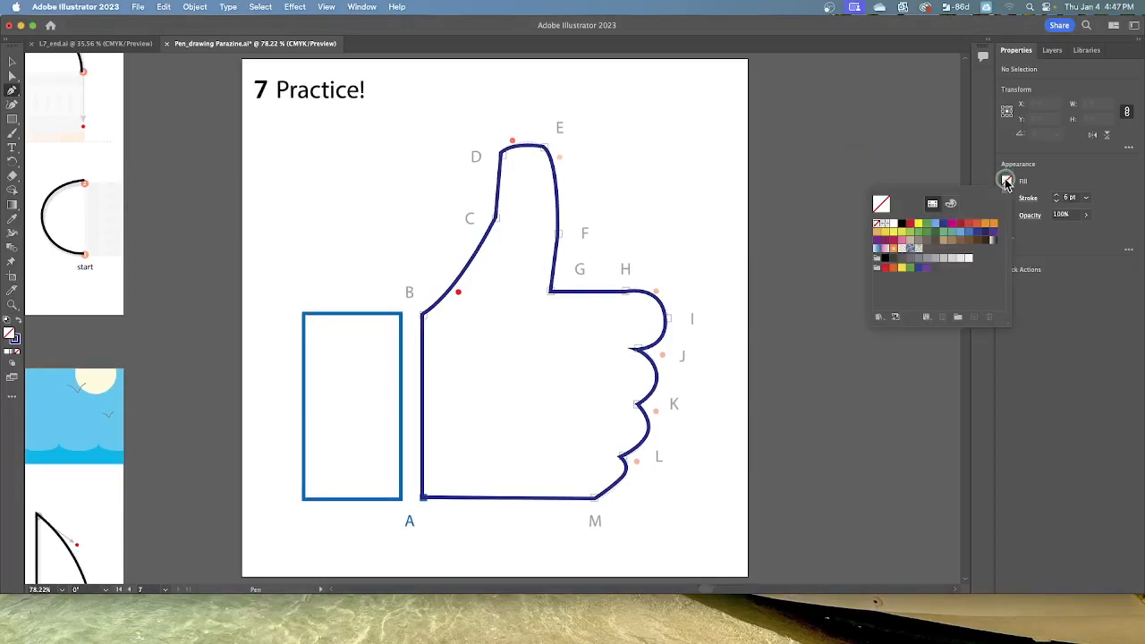
left_click(889, 223)
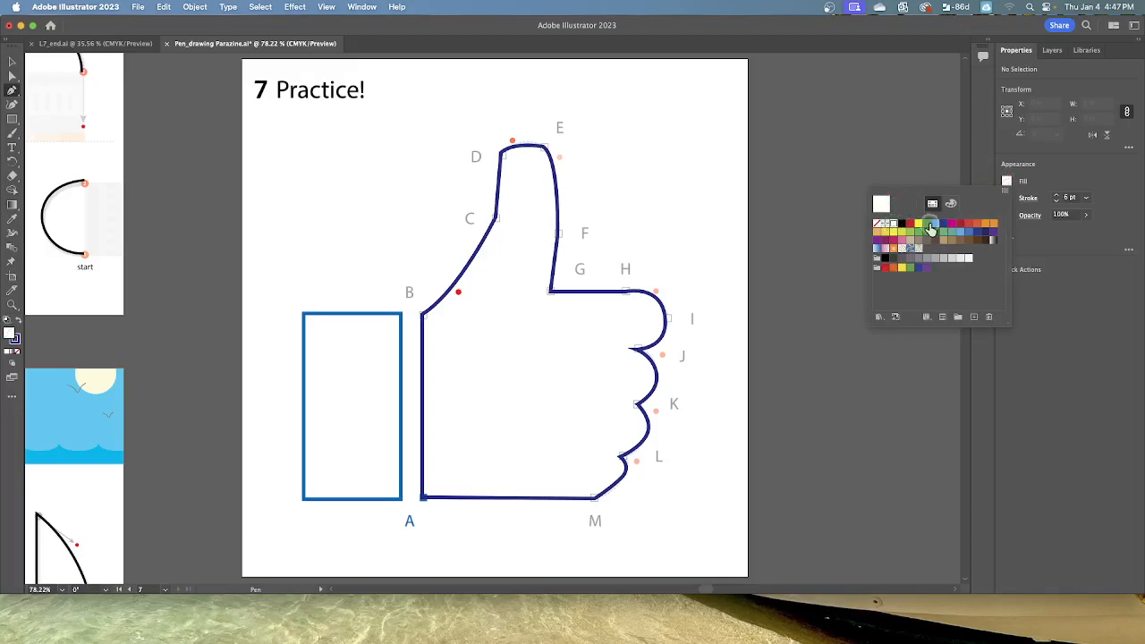
left_click(910, 224)
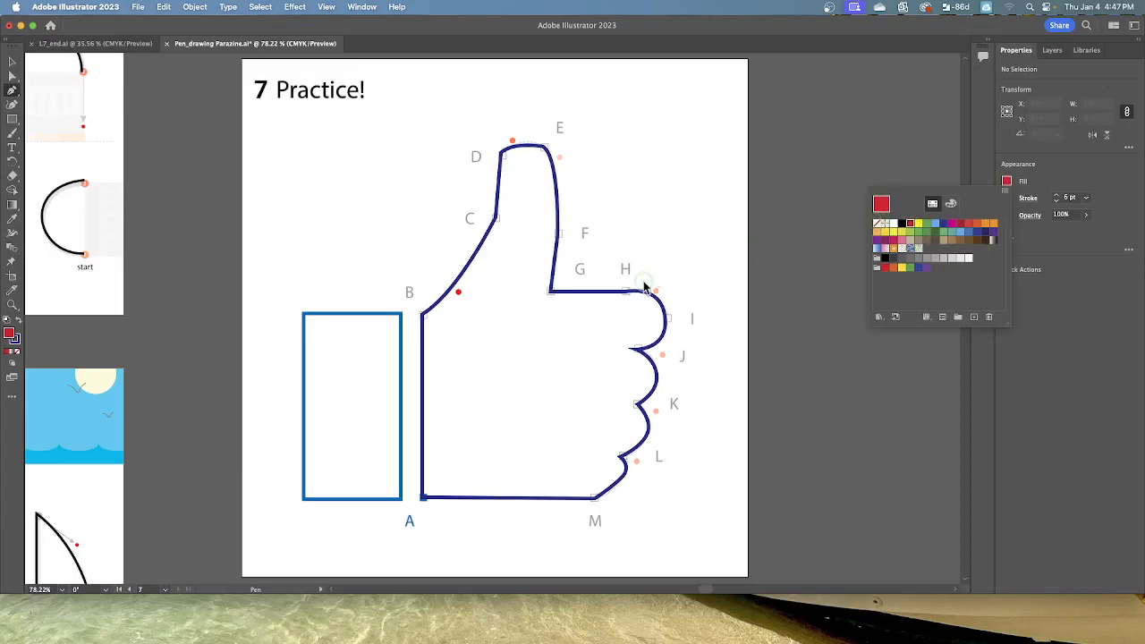
left_click(893, 223)
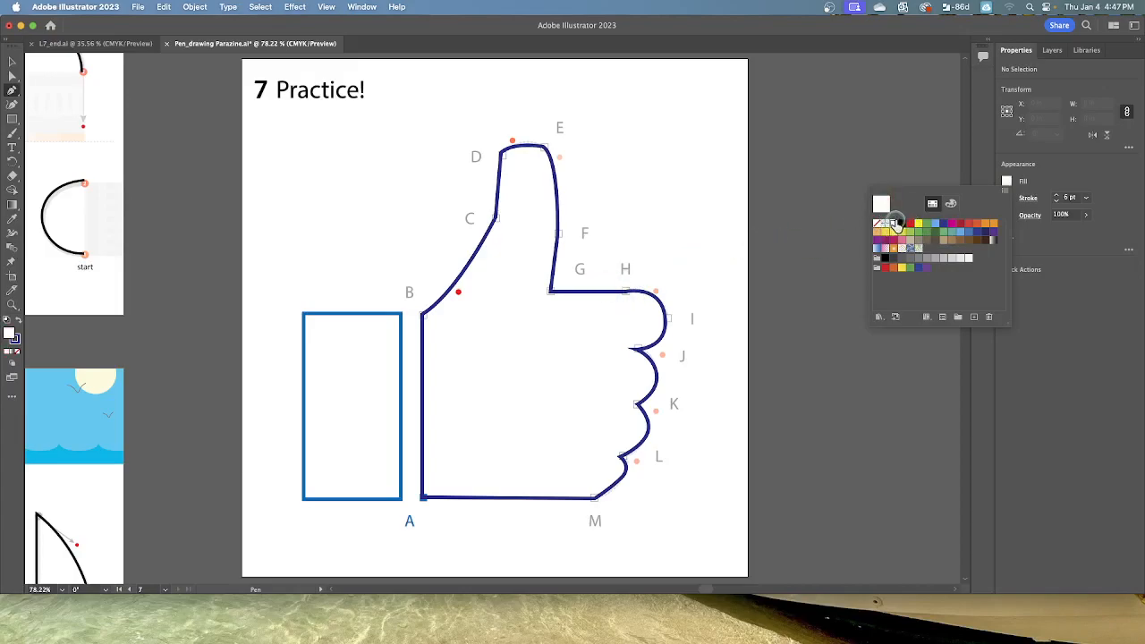
left_click(427, 502)
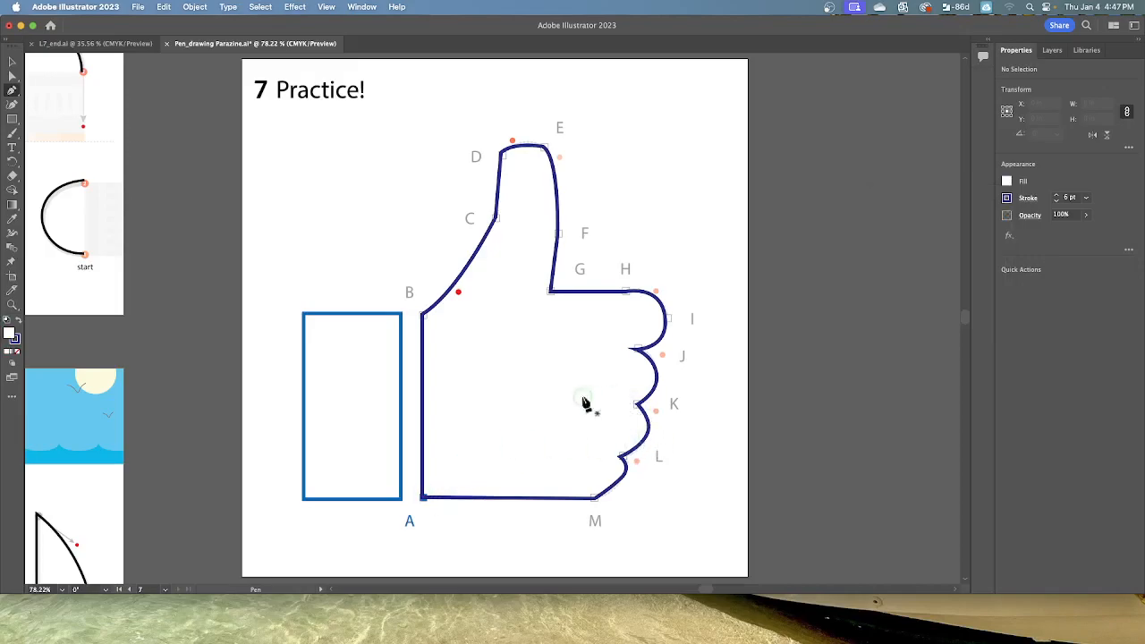
Step: Start a new path at A, set its fill to red, and deselect it
left_click(426, 503)
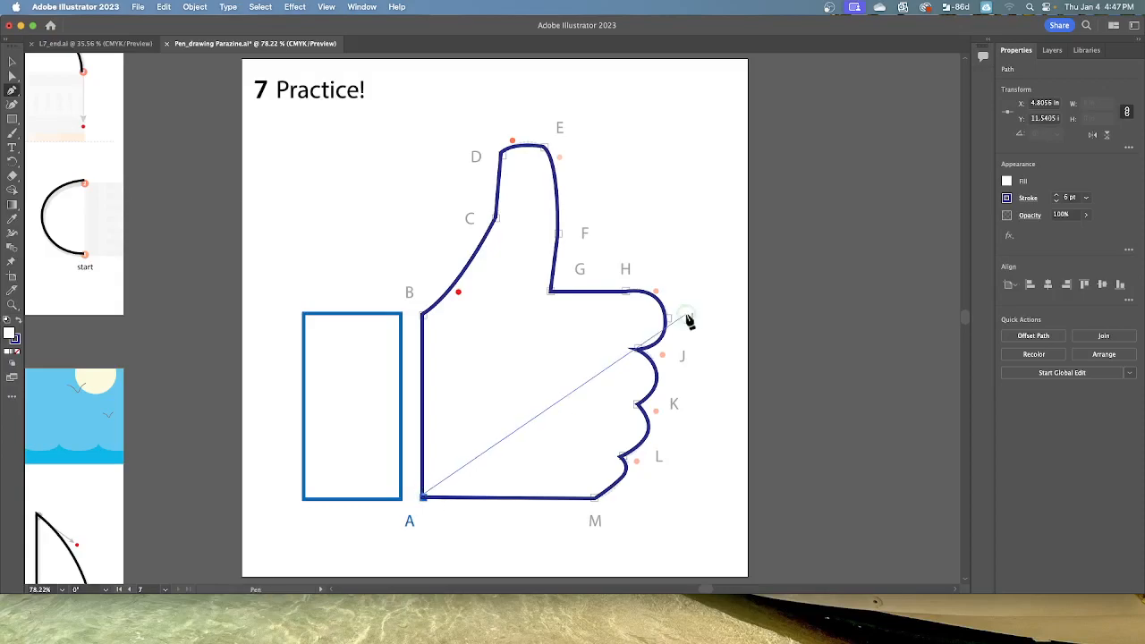
left_click(1006, 182)
left_click(969, 223)
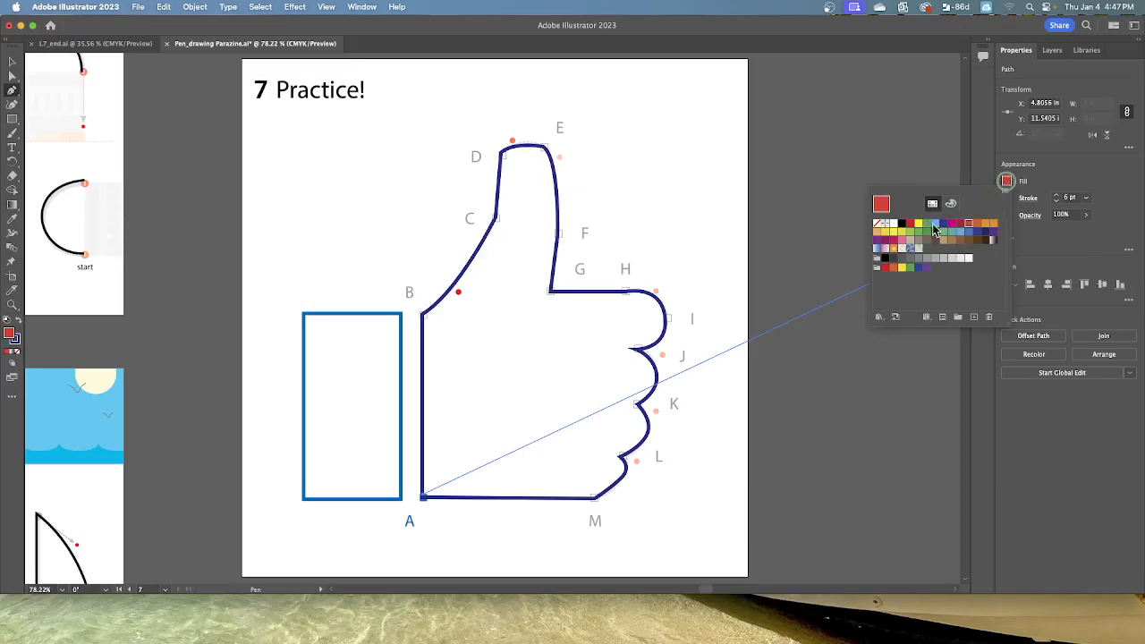
left_click(1007, 184)
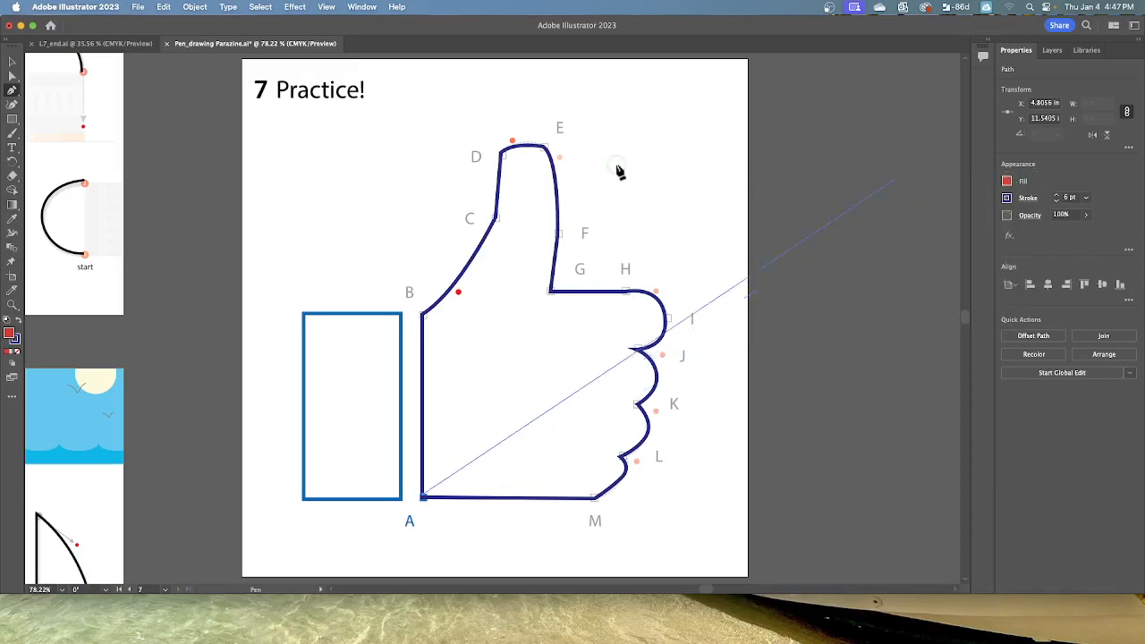
left_click(260, 7)
left_click(265, 51)
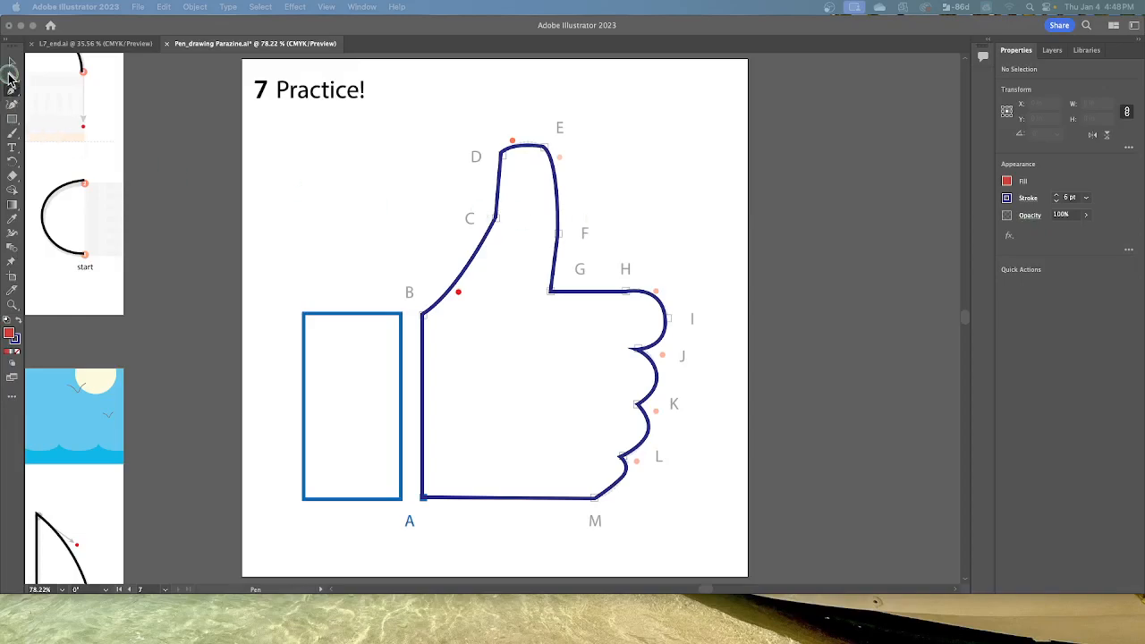
Step: Convert the upper-left anchor of the blue cuff rectangle to a smooth point with the Direct Selection tool
left_click(232, 175)
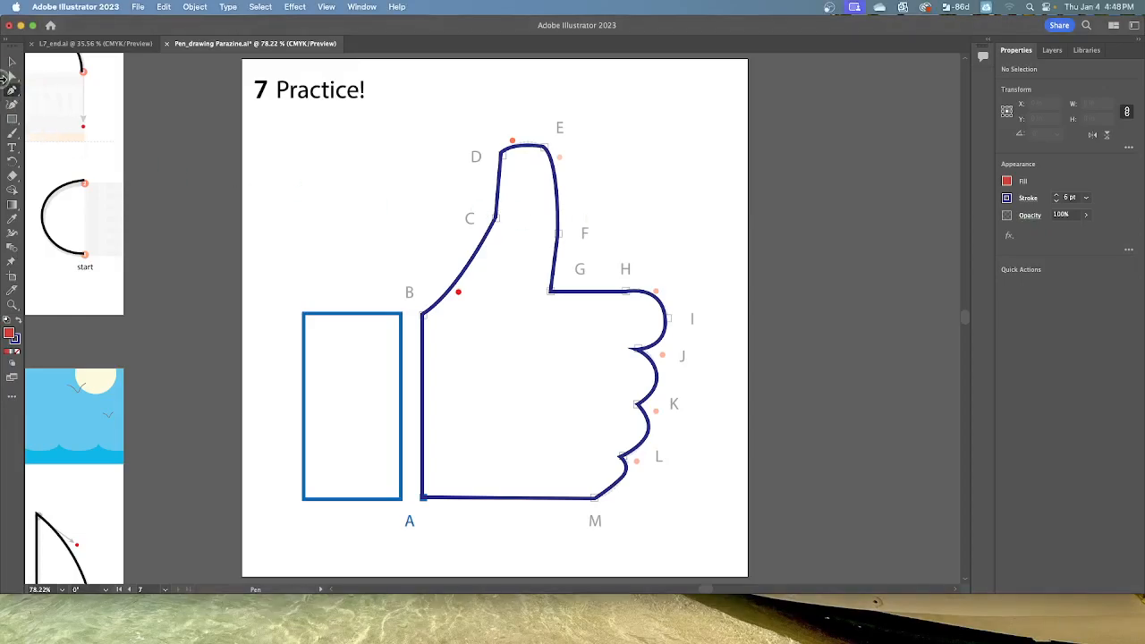
left_click(12, 76)
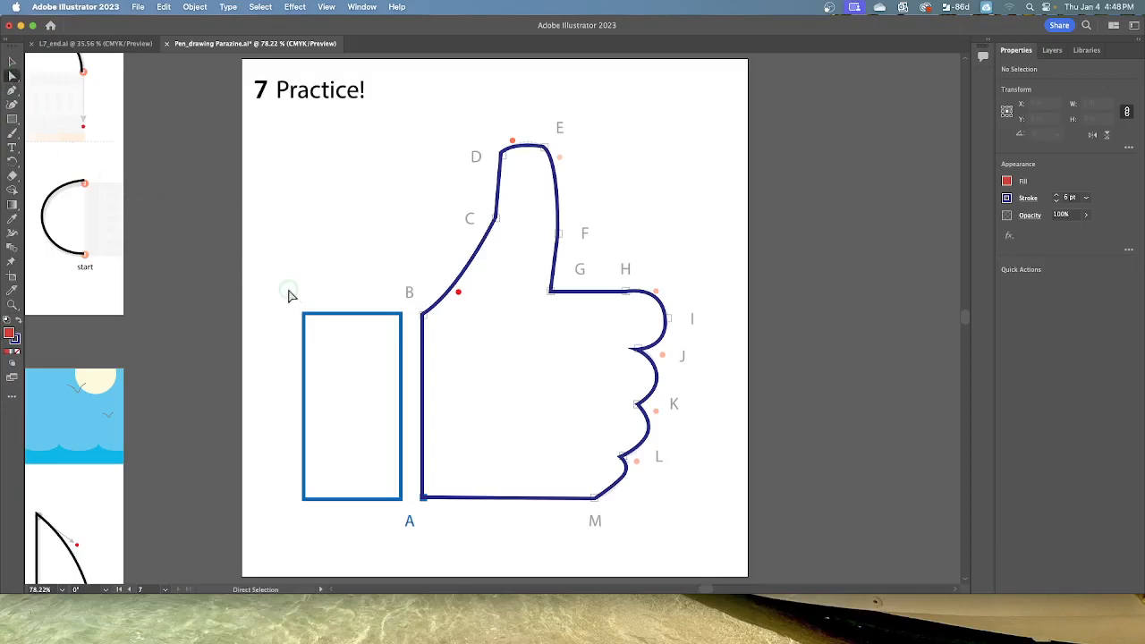
left_click(352, 315)
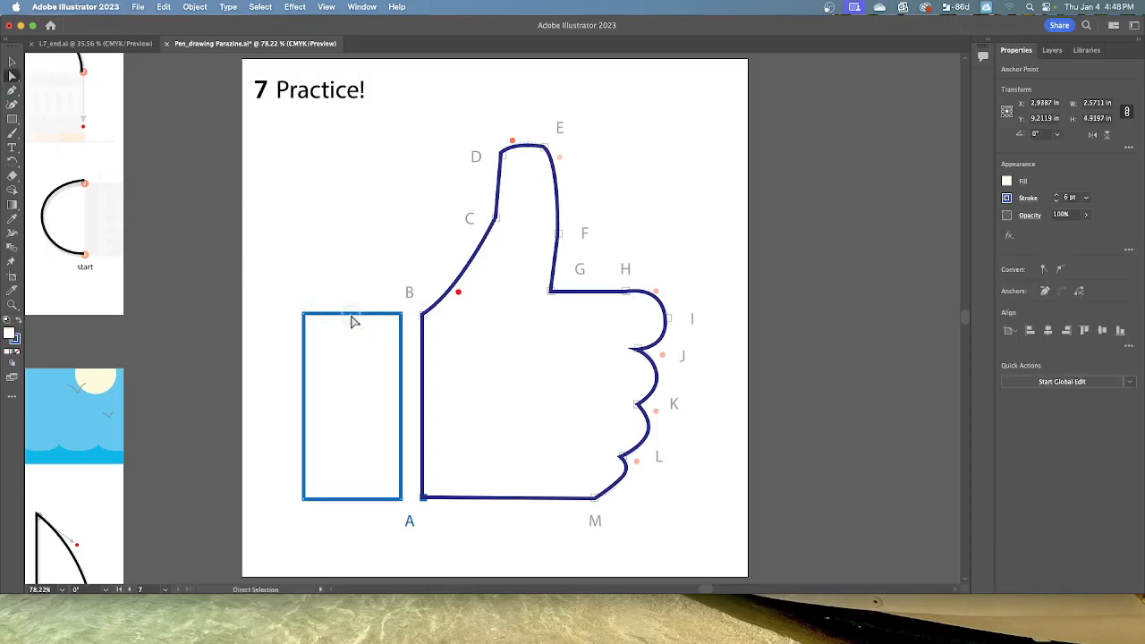
left_click(306, 319)
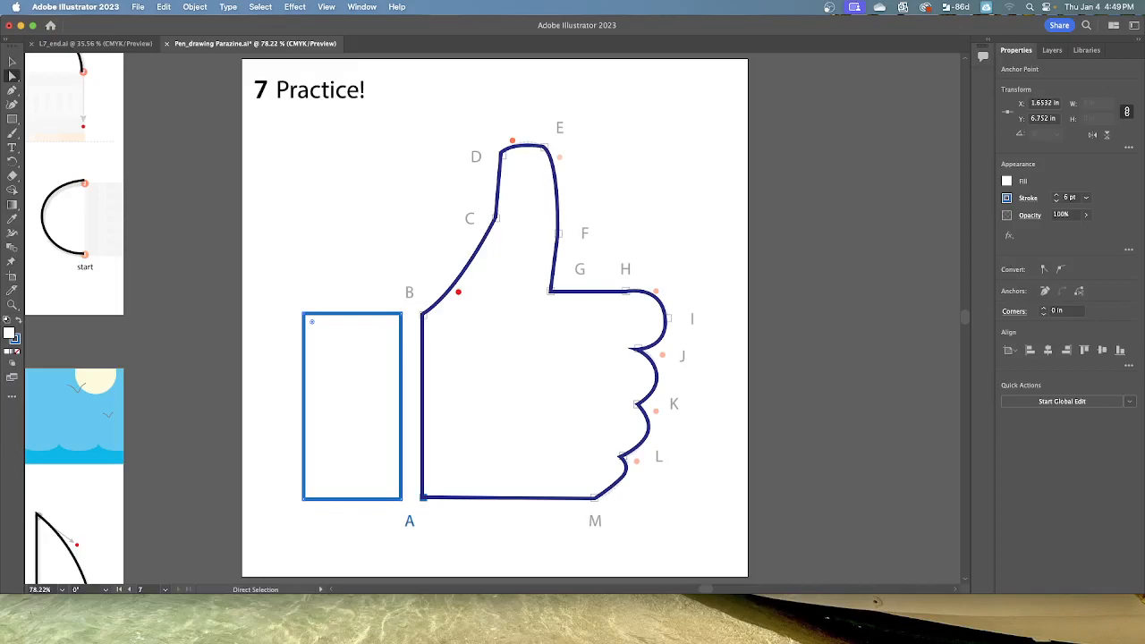
left_click(1060, 270)
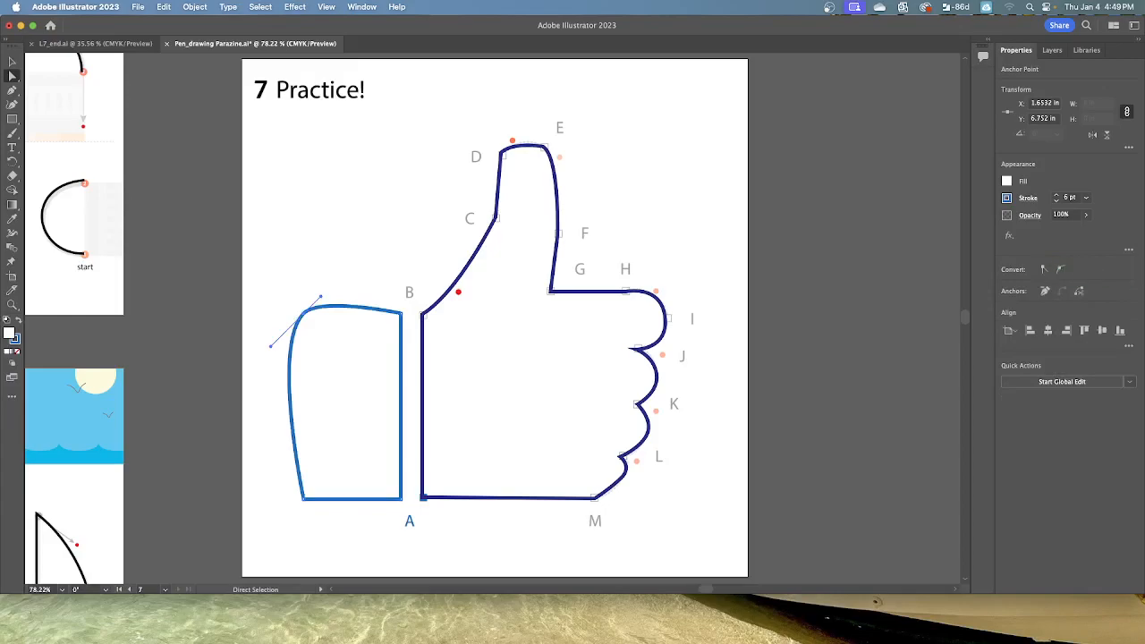
Step: Select the lower-left anchor of the blue cuff shape with the Direct Selection tool and convert it to a smooth point
left_click(305, 505)
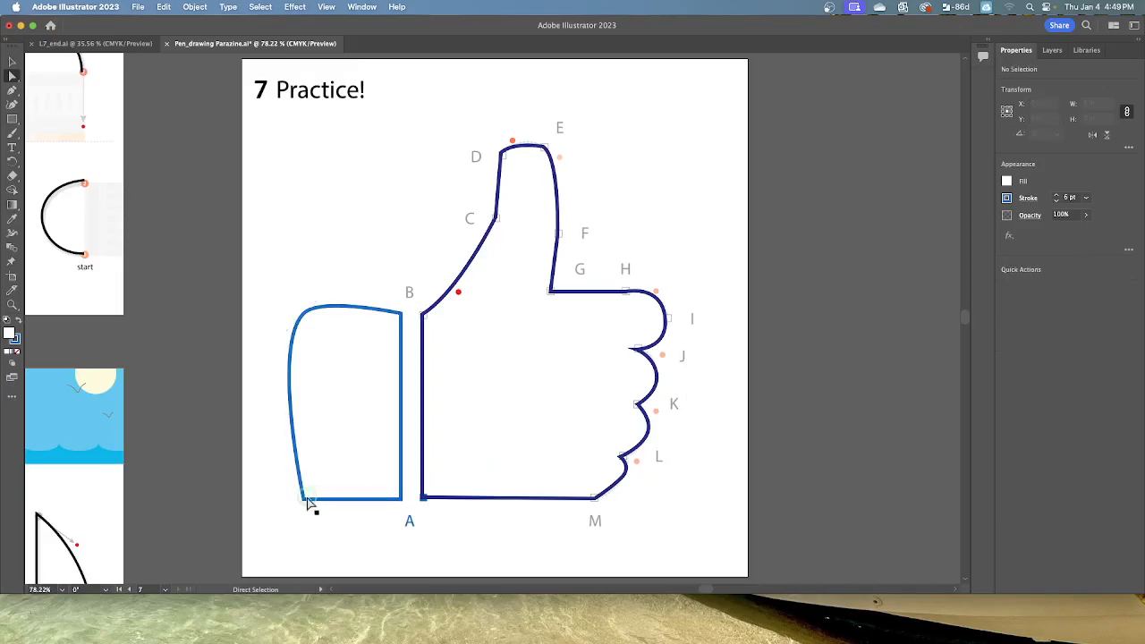
left_click(307, 502)
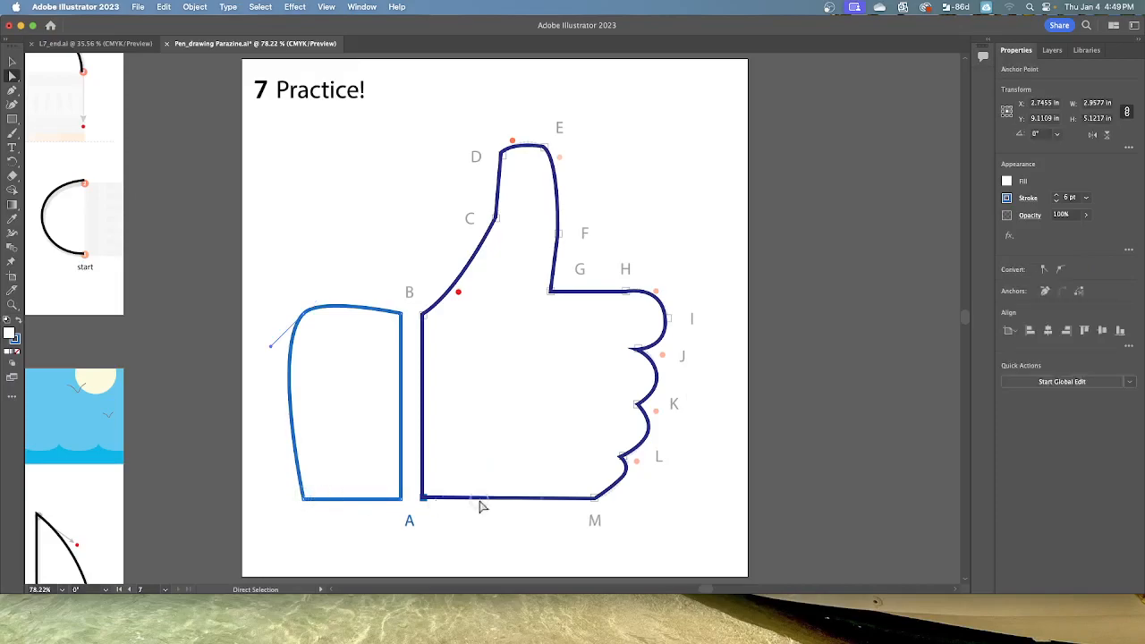
left_click(1058, 270)
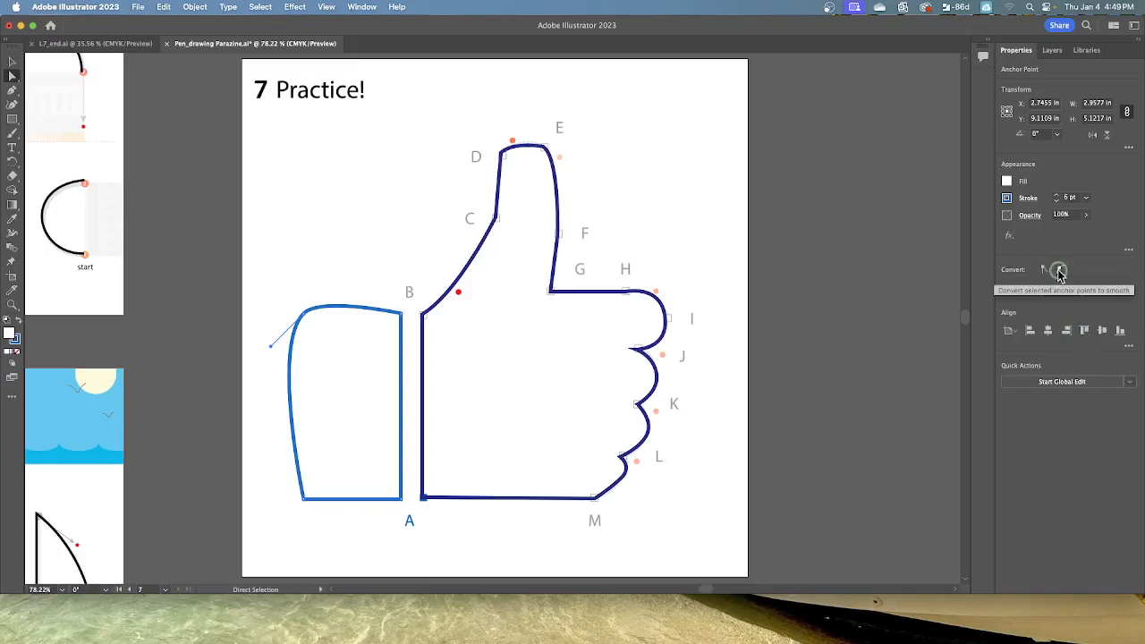
left_click(305, 499)
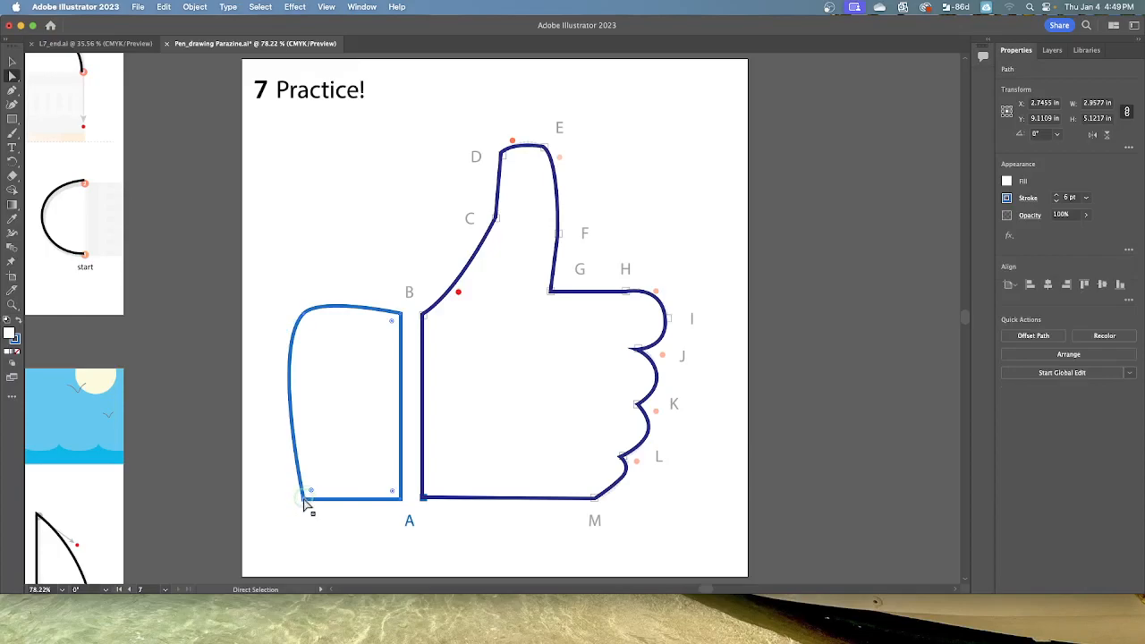
left_click(304, 504)
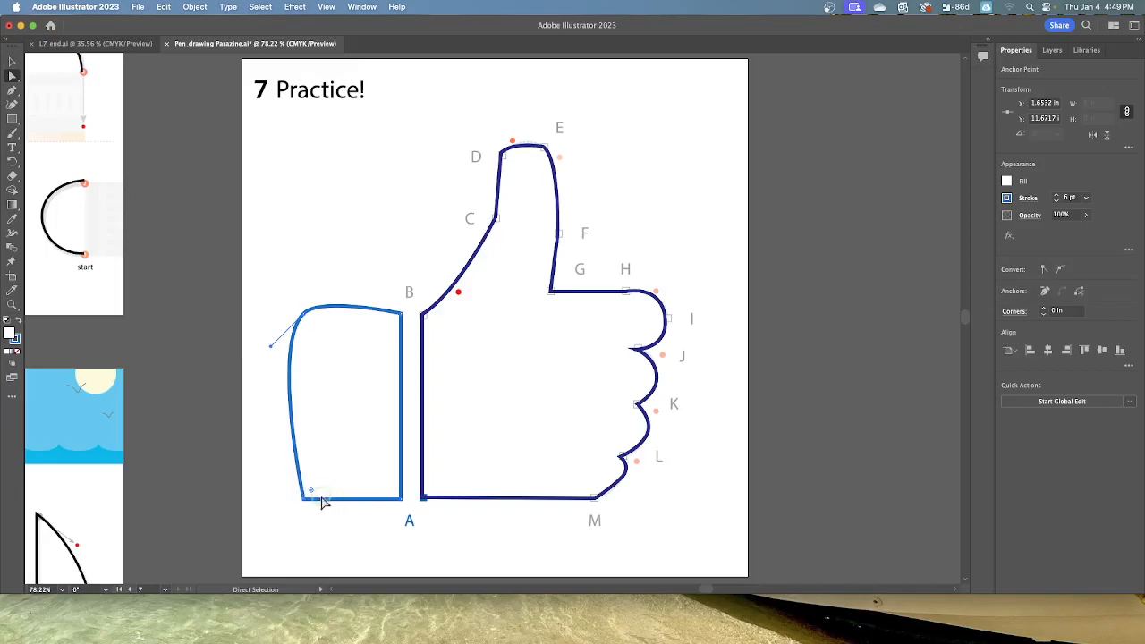
left_click(362, 447)
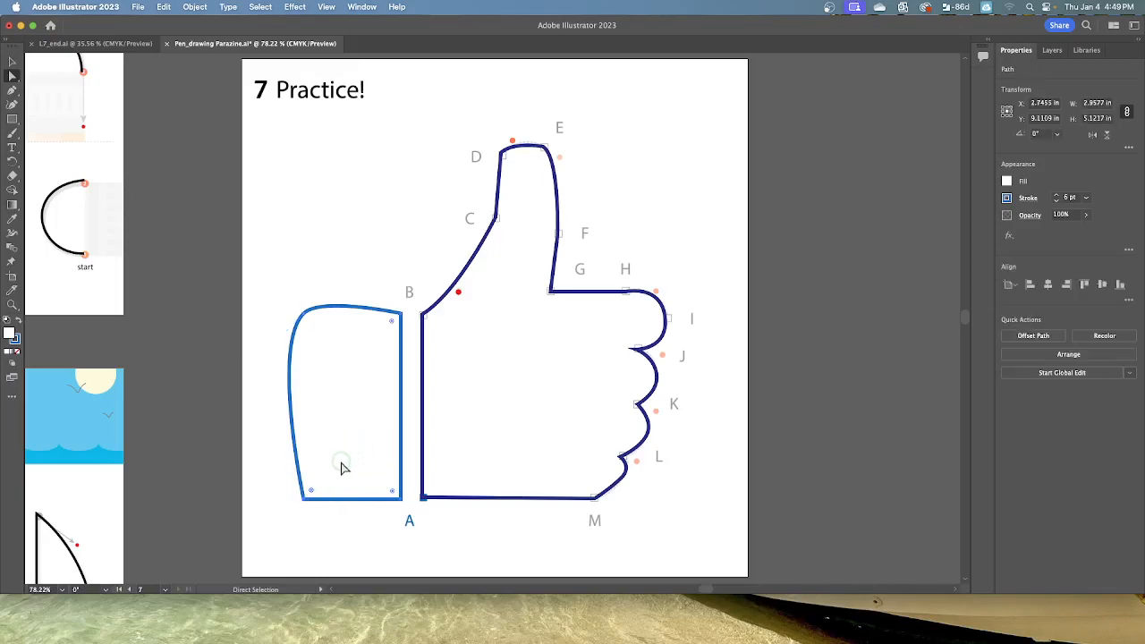
left_click(304, 502)
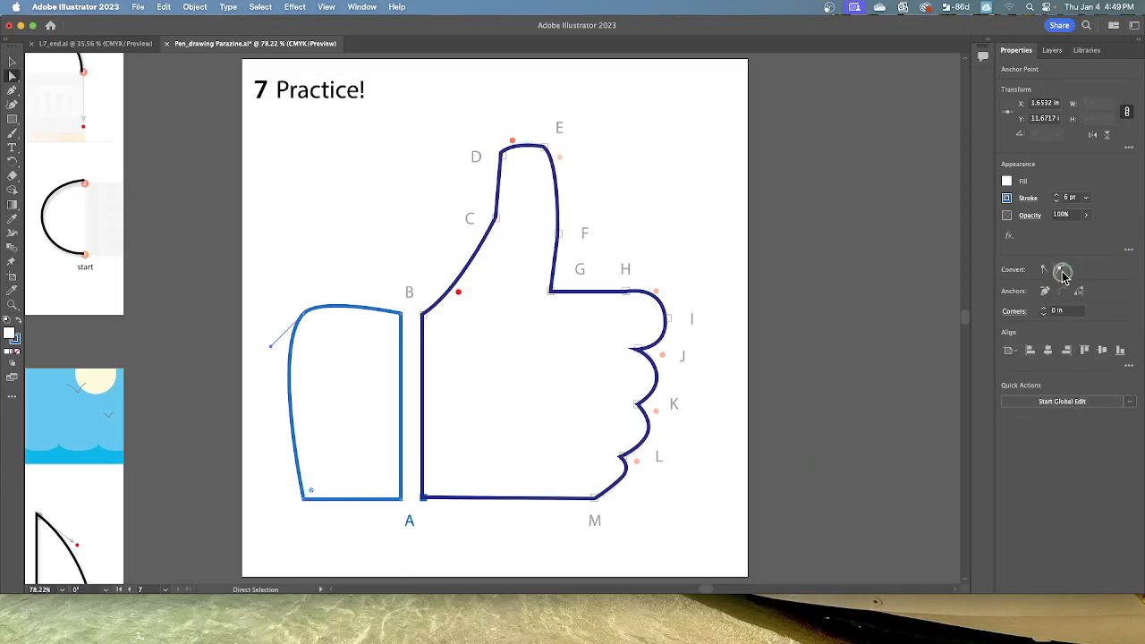
left_click(1060, 270)
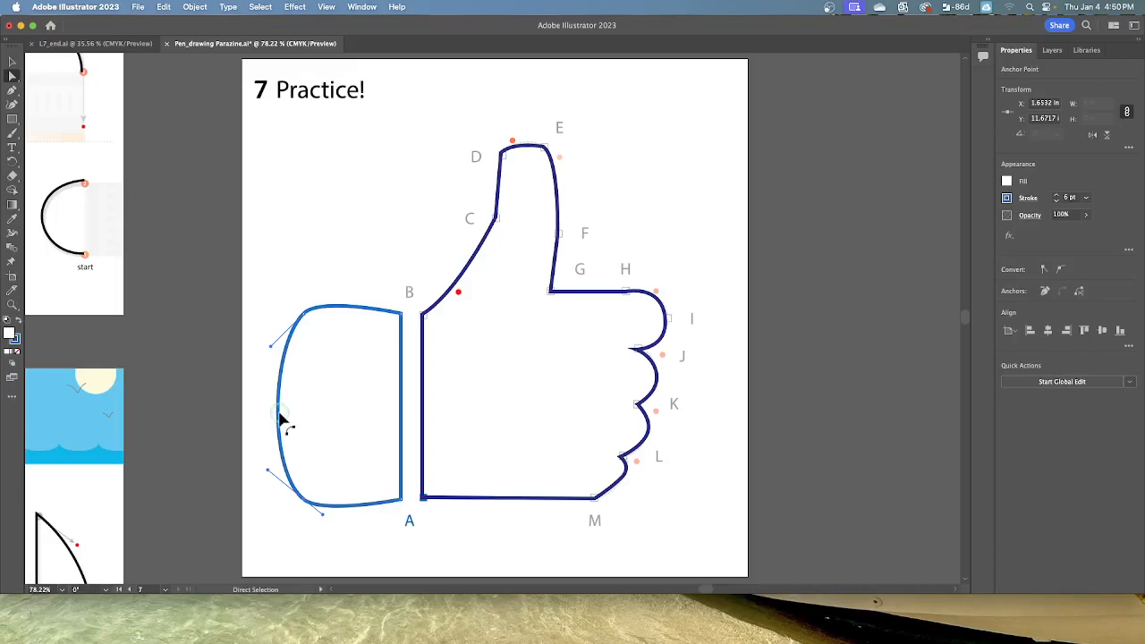
Step: Reshape the cuff's left edge into an inward curve with both direction handles constrained horizontally, and deselect the shape
left_click_drag(279, 415, 287, 415)
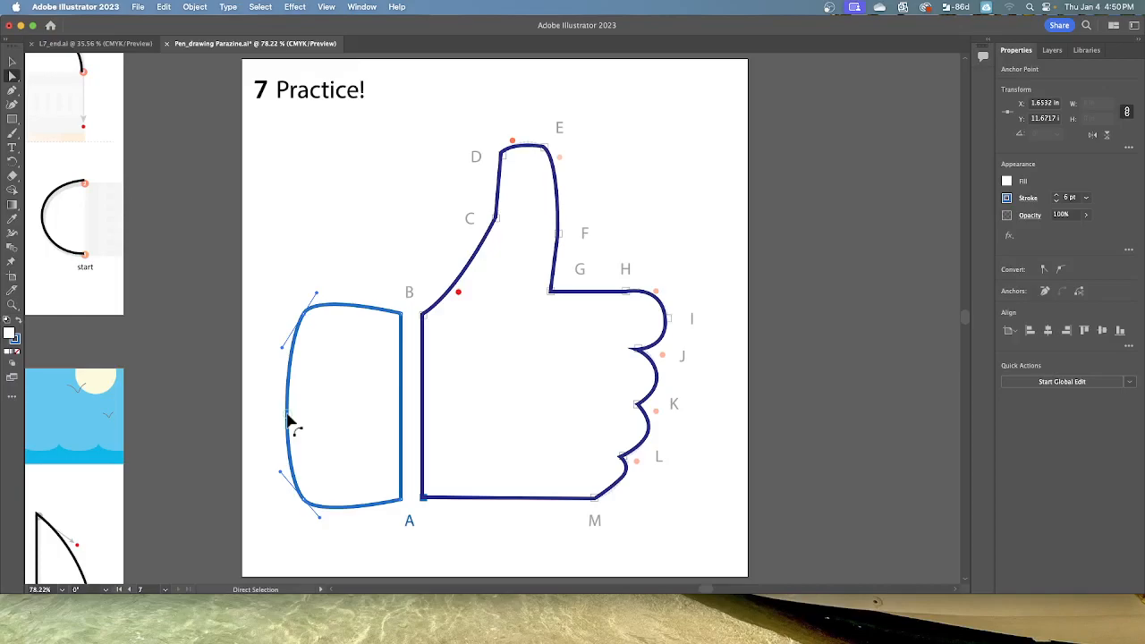
key("shift")
left_click_drag(286, 415, 272, 416)
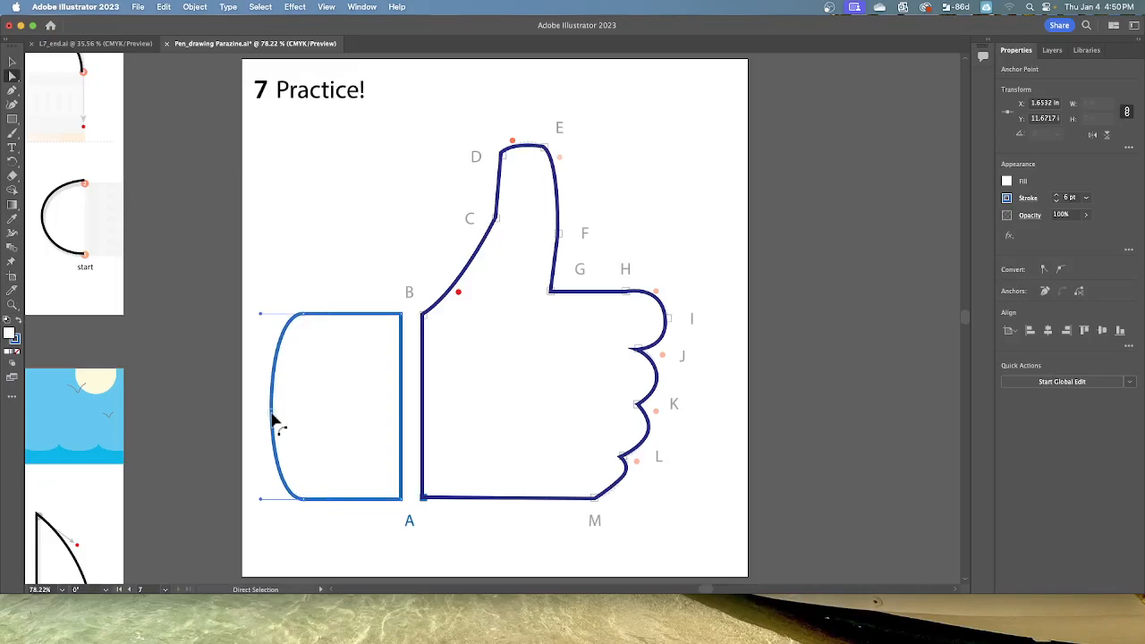
left_click_drag(273, 420, 333, 437)
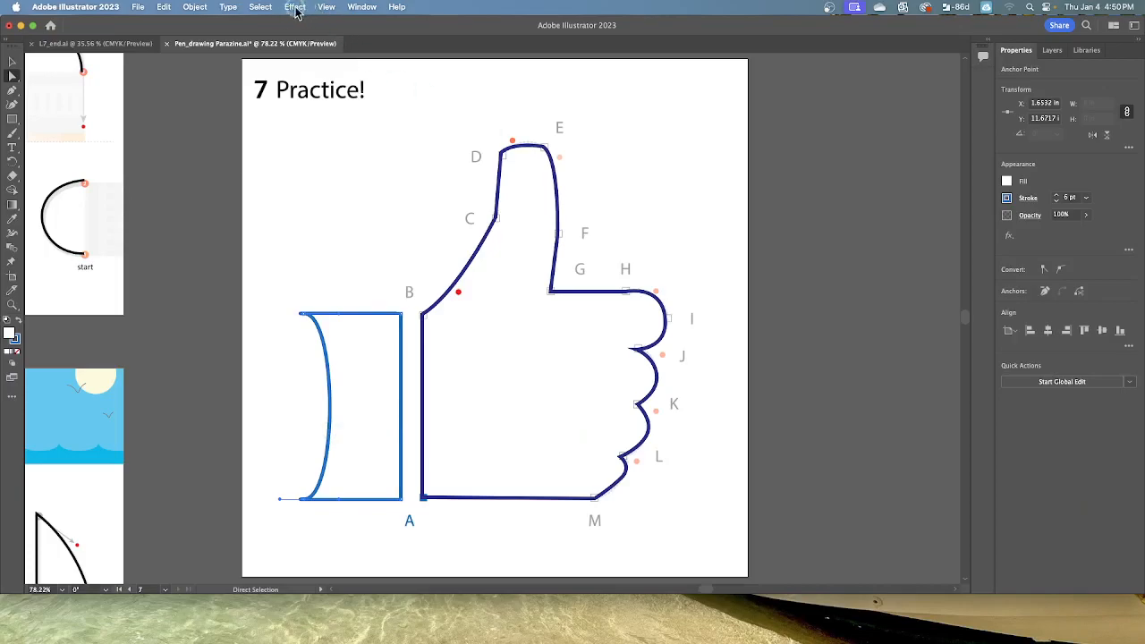
left_click(260, 7)
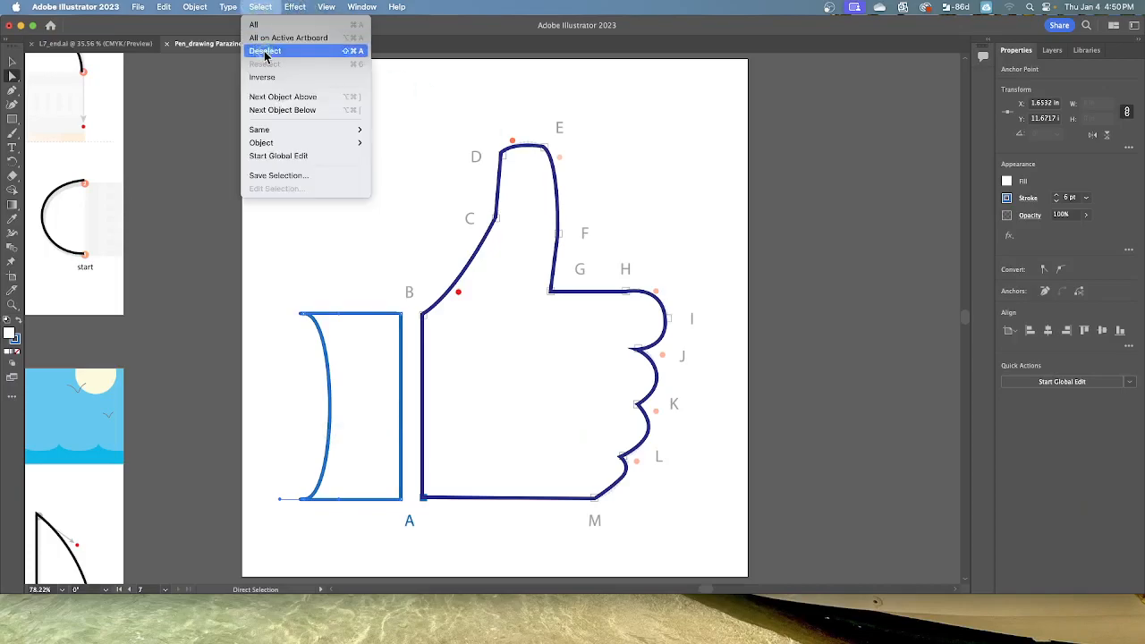
left_click(265, 51)
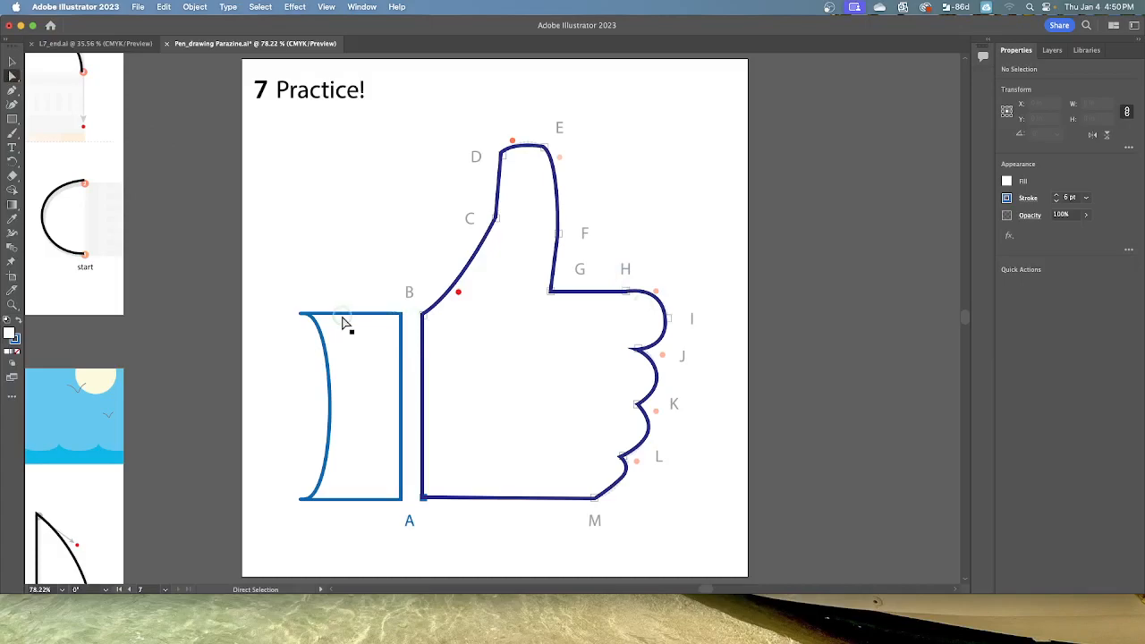
Step: Select the hand outline and pull short direction handles out of its anchor at F with the Anchor Point tool, curving both adjoining segments
left_click(424, 317)
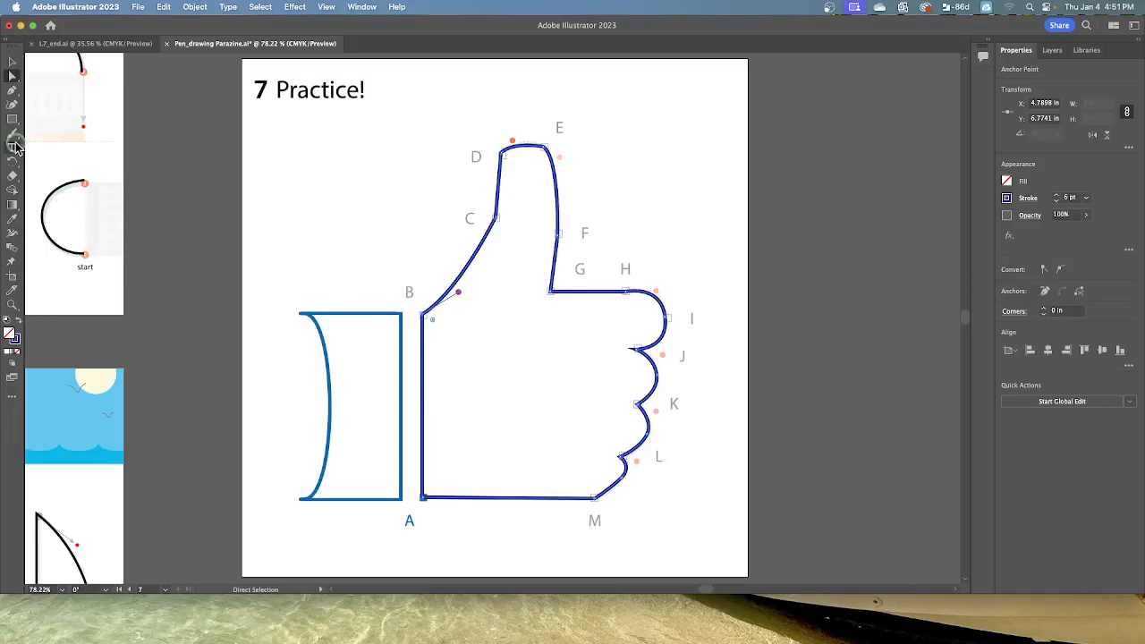
left_click(12, 92)
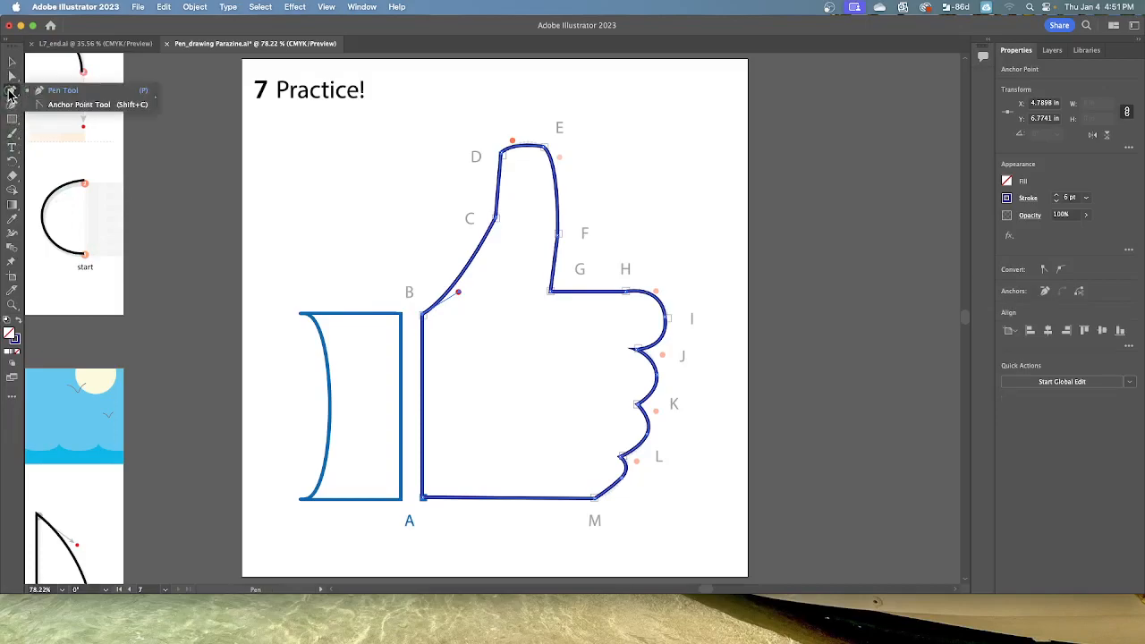
left_click(67, 105)
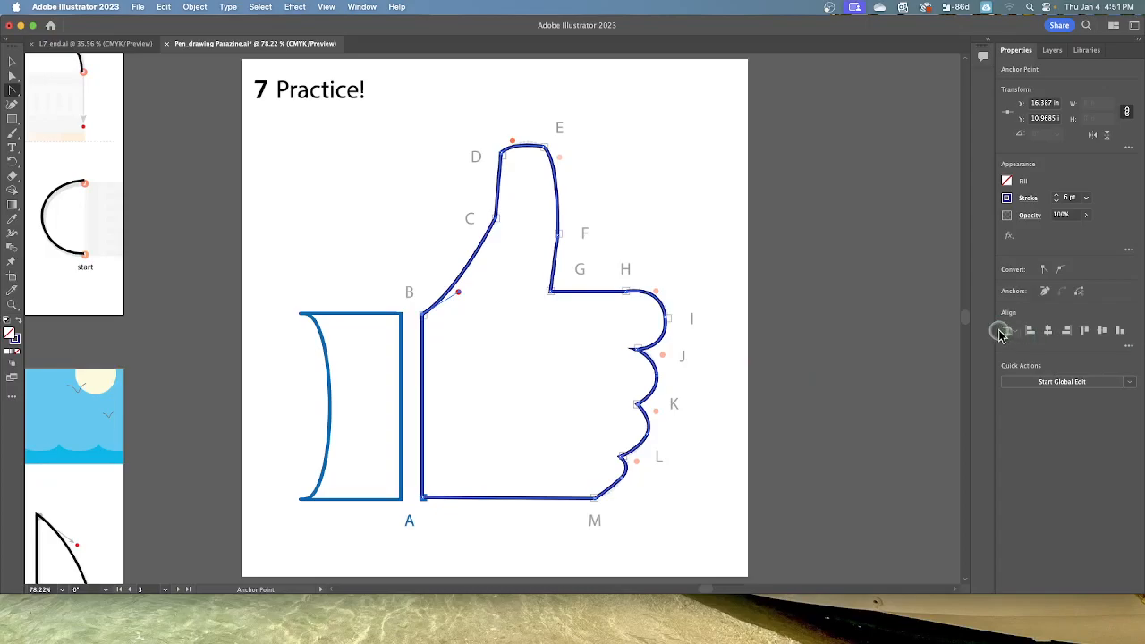
scroll(761, 302, "left", 1)
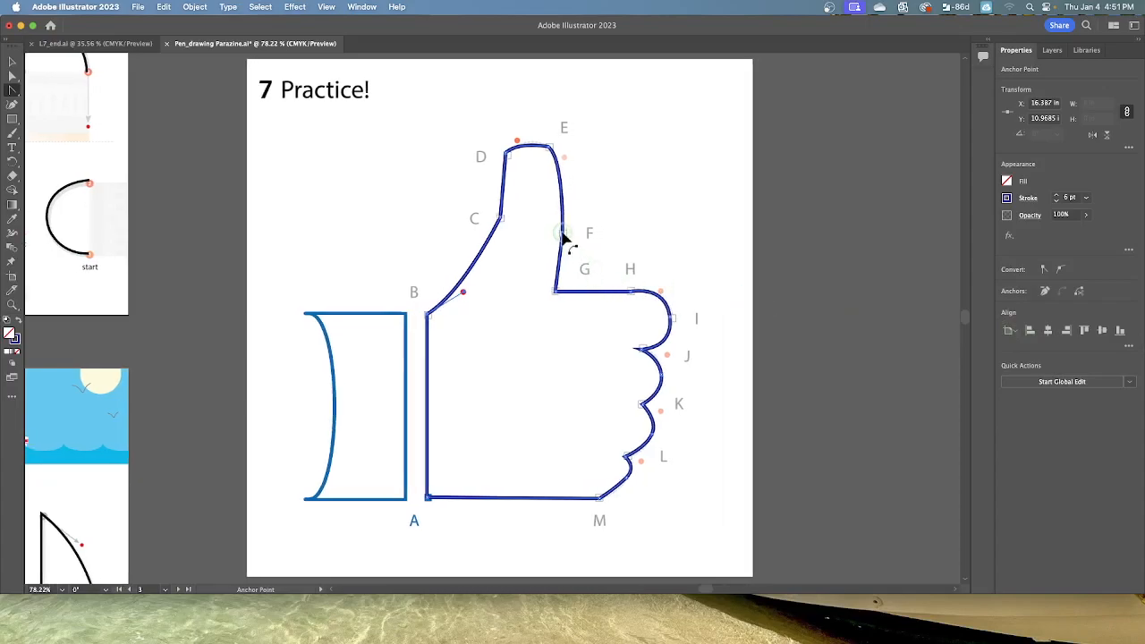
mouse_move(565, 240)
left_mouse_down()
mouse_move(562, 256)
mouse_move(562, 232)
left_mouse_up()
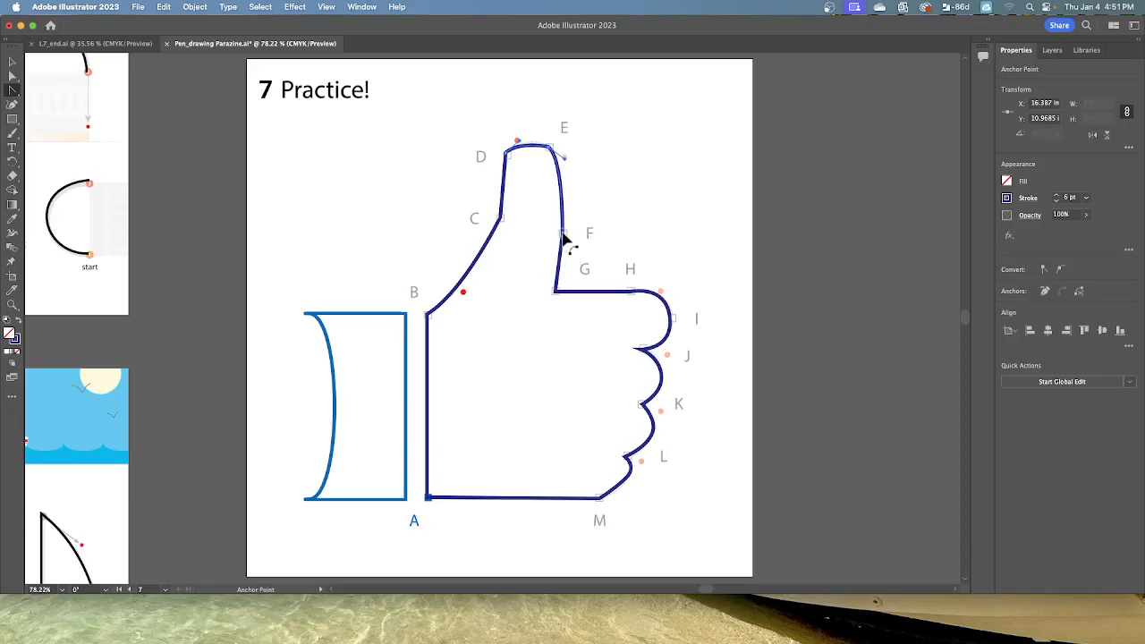
left_click(563, 235)
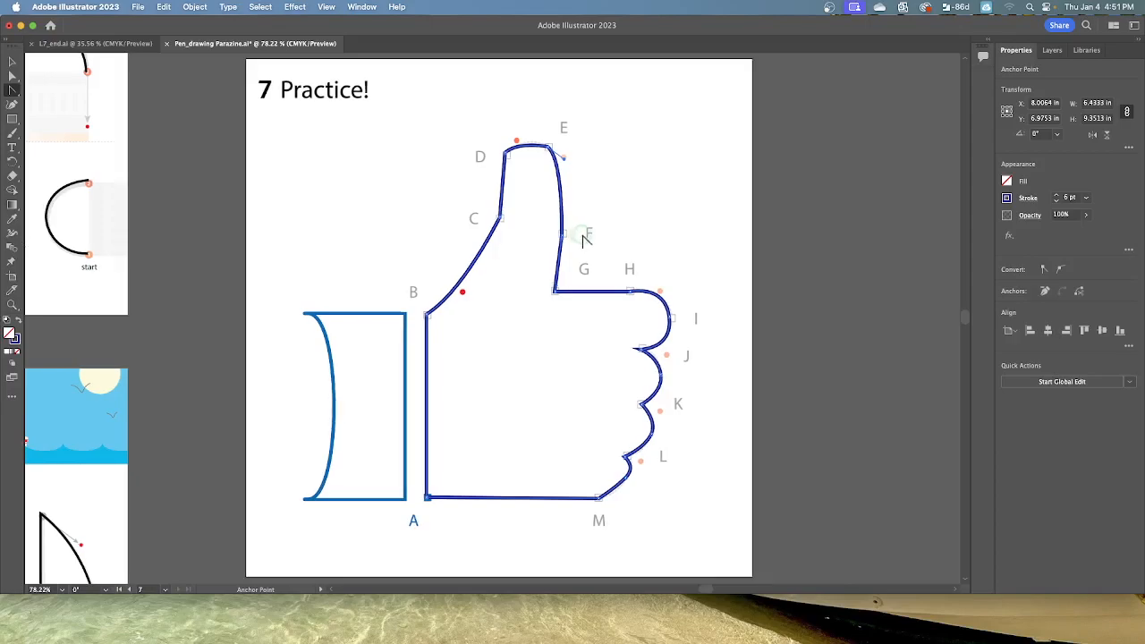
left_click_drag(563, 234, 555, 258)
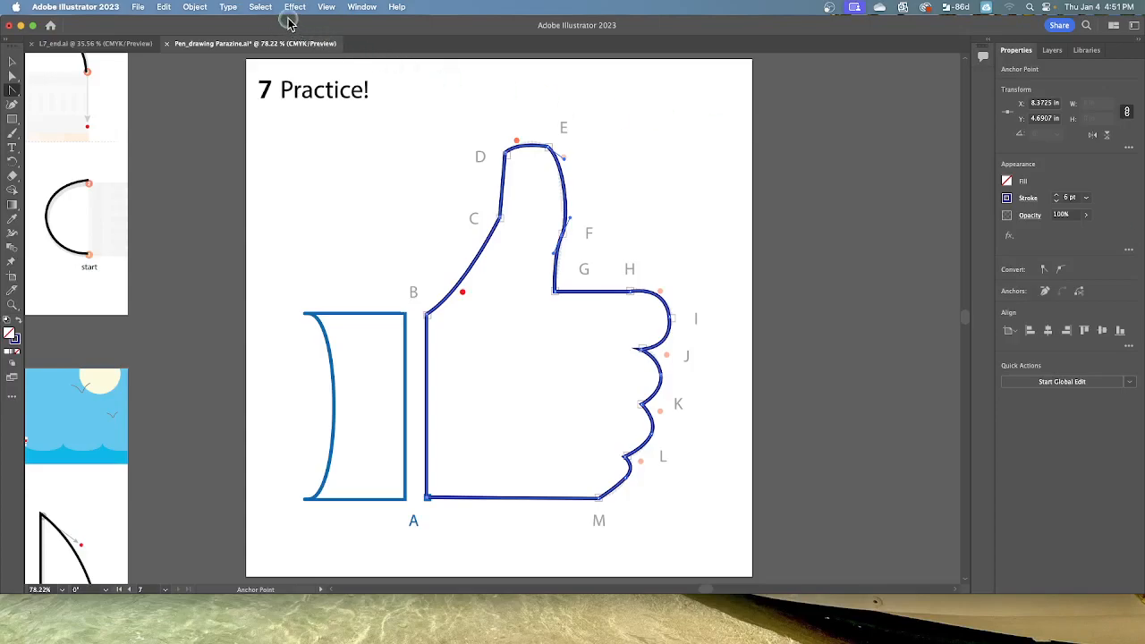
Step: Deselect the hand outline and fit all artboards in the window
left_click(260, 7)
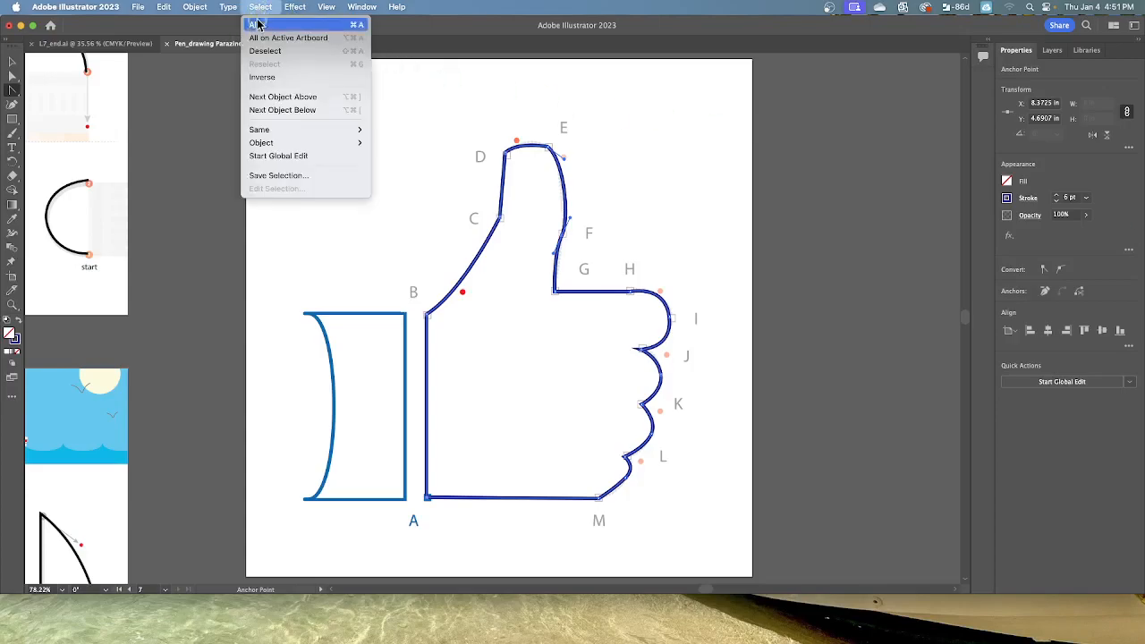
left_click(264, 50)
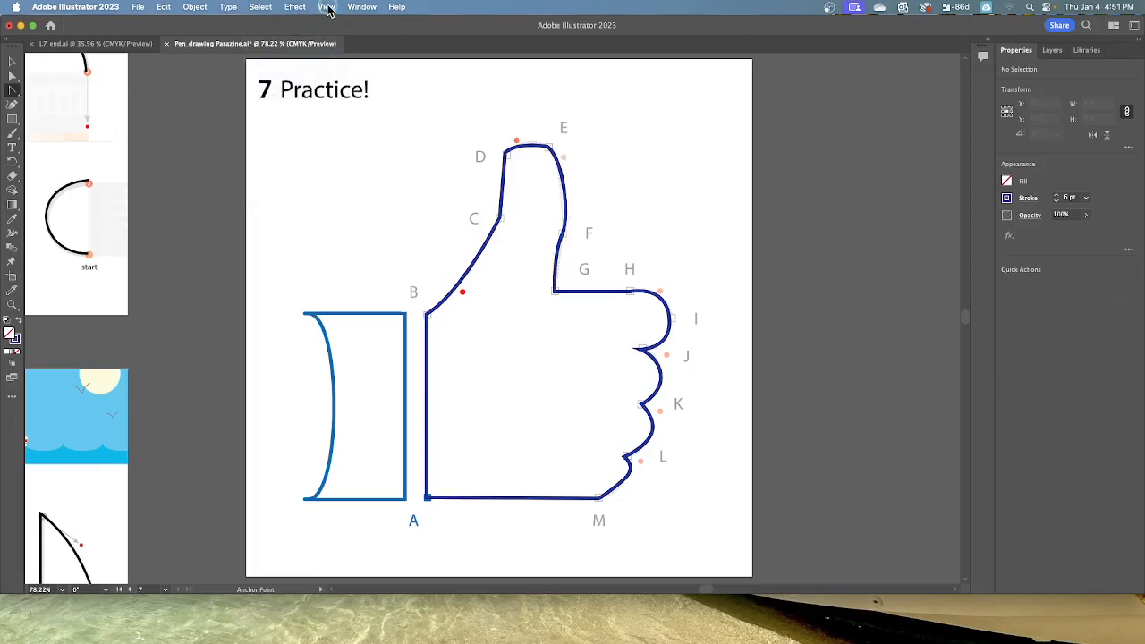
left_click(326, 7)
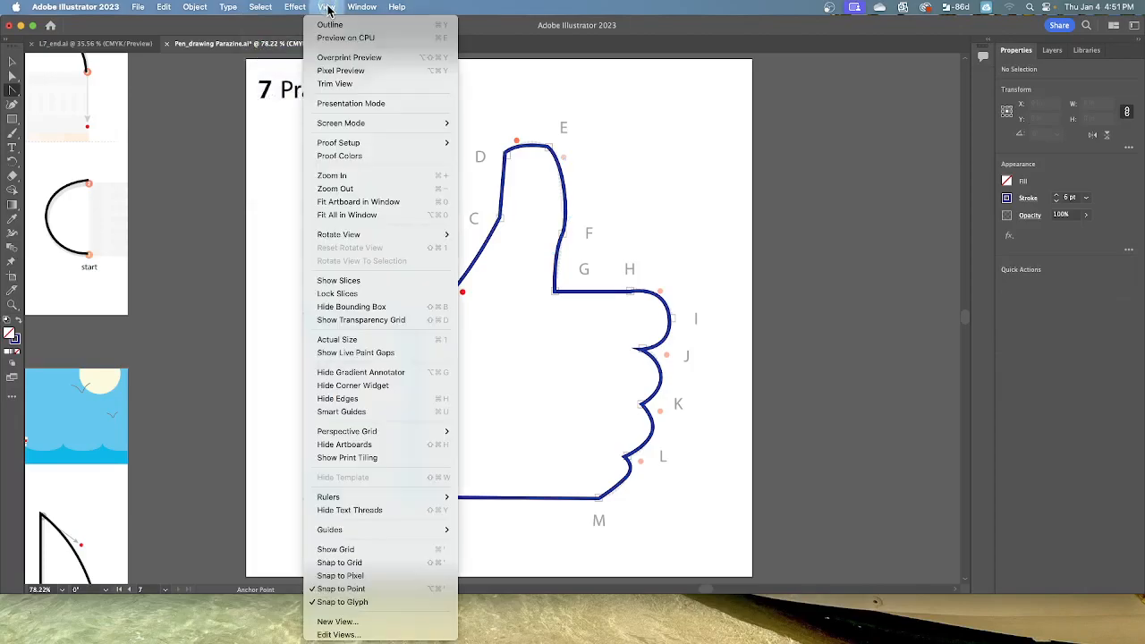
left_click(362, 218)
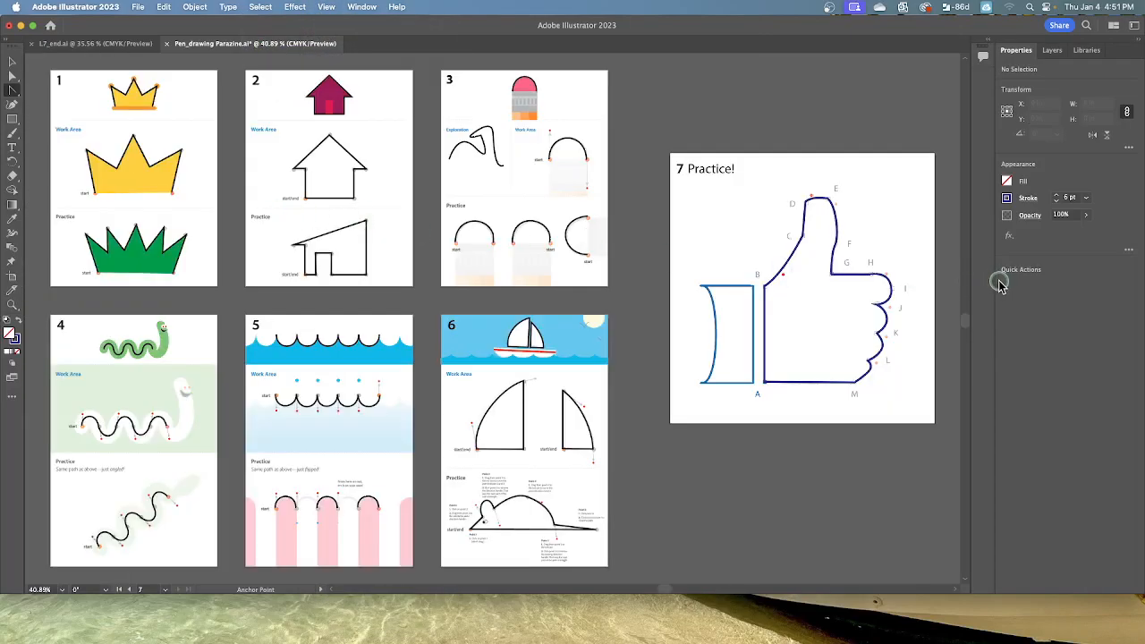